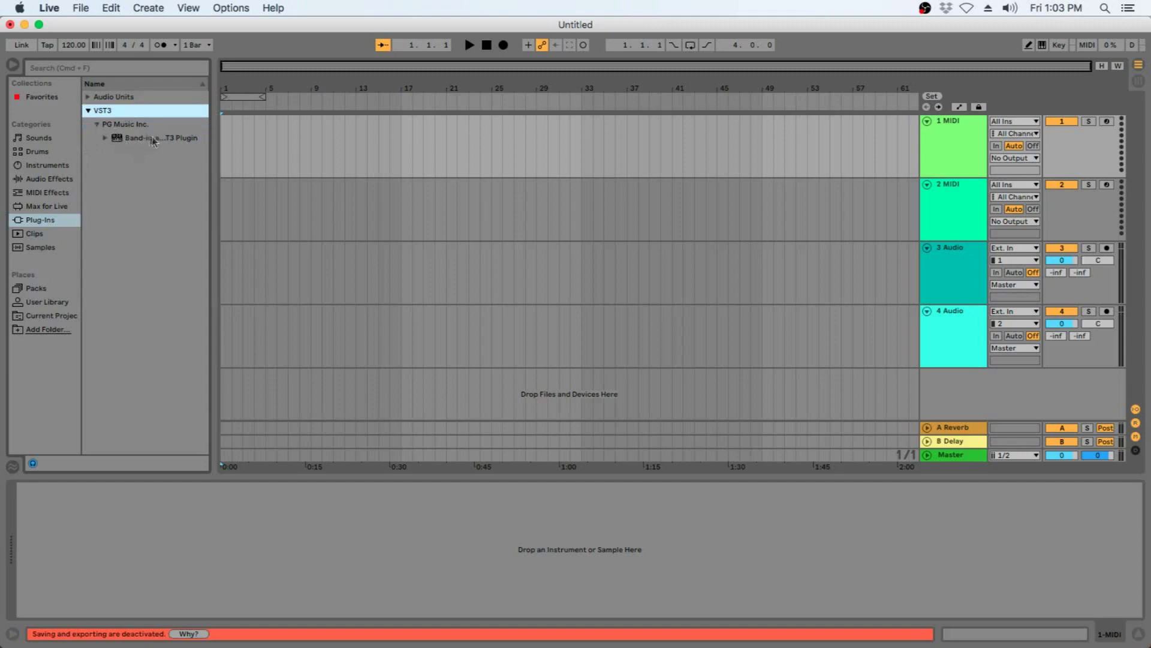
# Load the Band-in-a-Box VST3 plugin onto the first MIDI track
pyautogui.moveTo(134, 138); pyautogui.dragTo(225, 138)
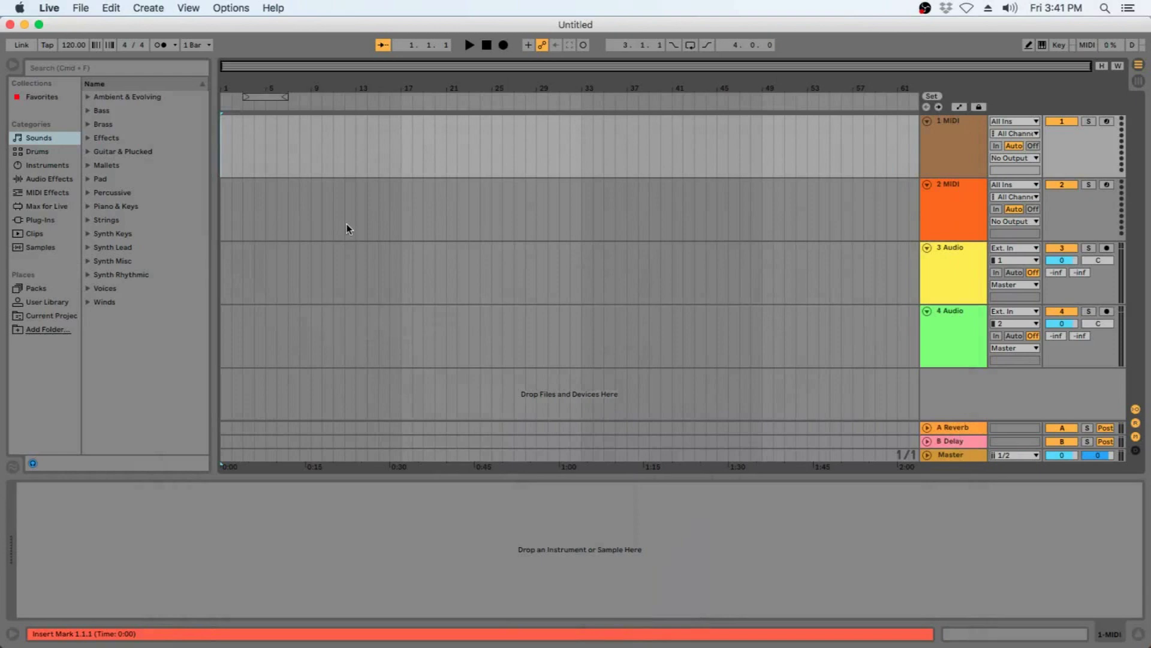
# Create a new Live set and switch it to the Arrangement View
pyautogui.click(82, 8)
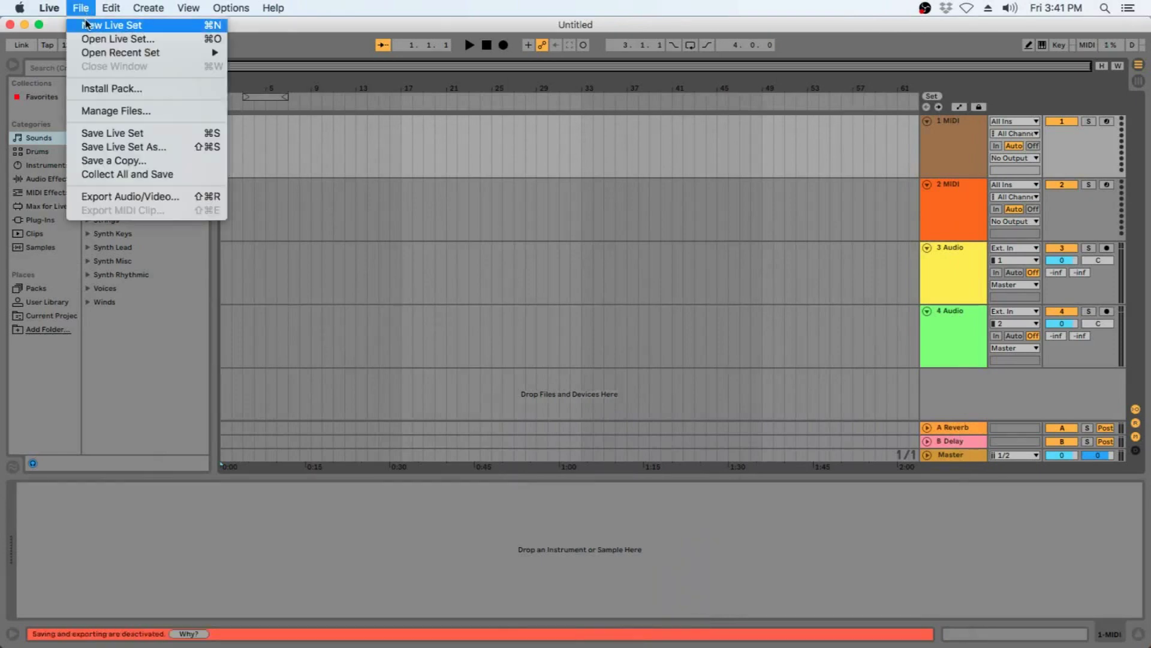
pyautogui.click(130, 25)
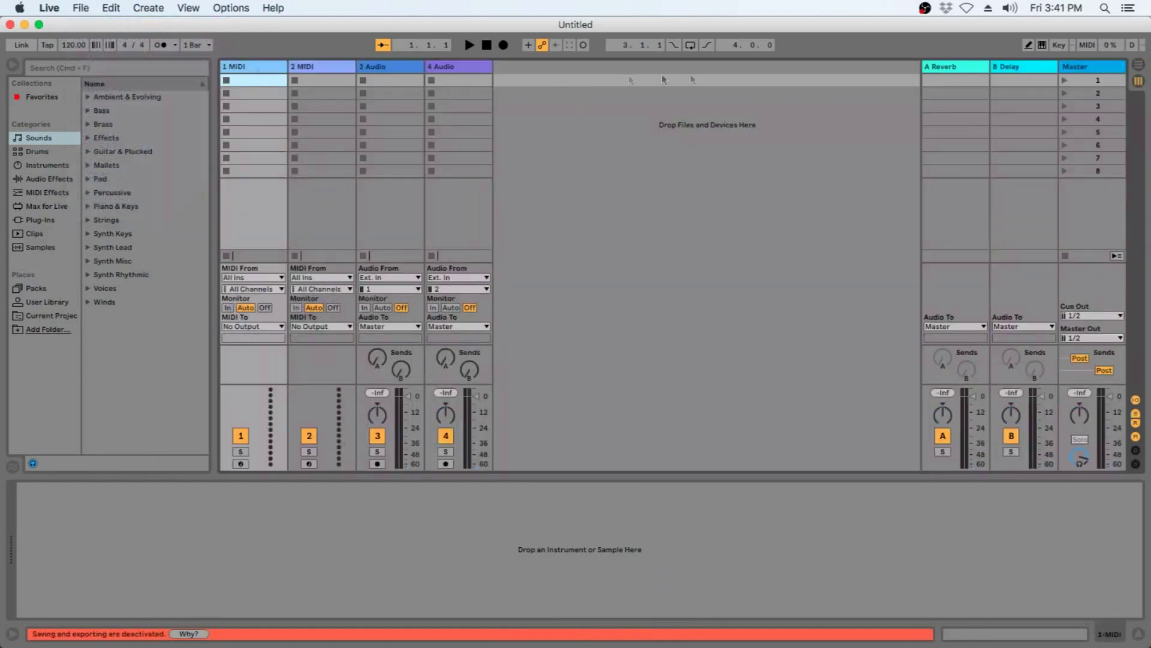
pyautogui.click(1139, 65)
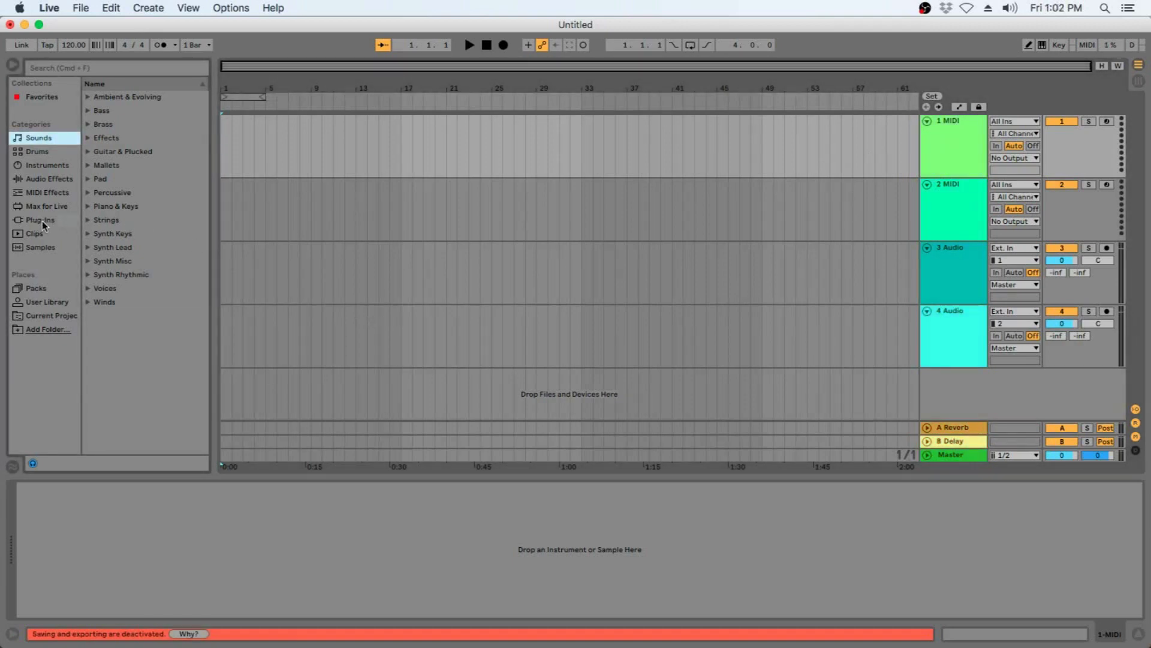
# Enable Audio Units and the VST3 plug-in system folders as plug-in sources in the preferences
pyautogui.click(41, 221)
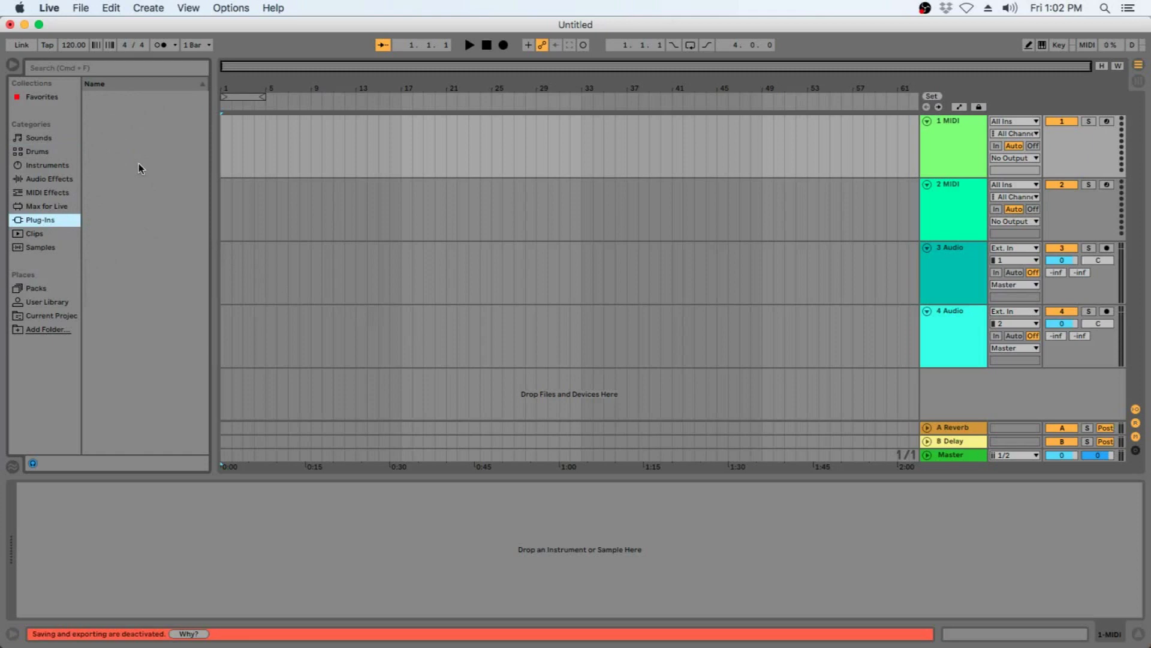
pyautogui.click(59, 9)
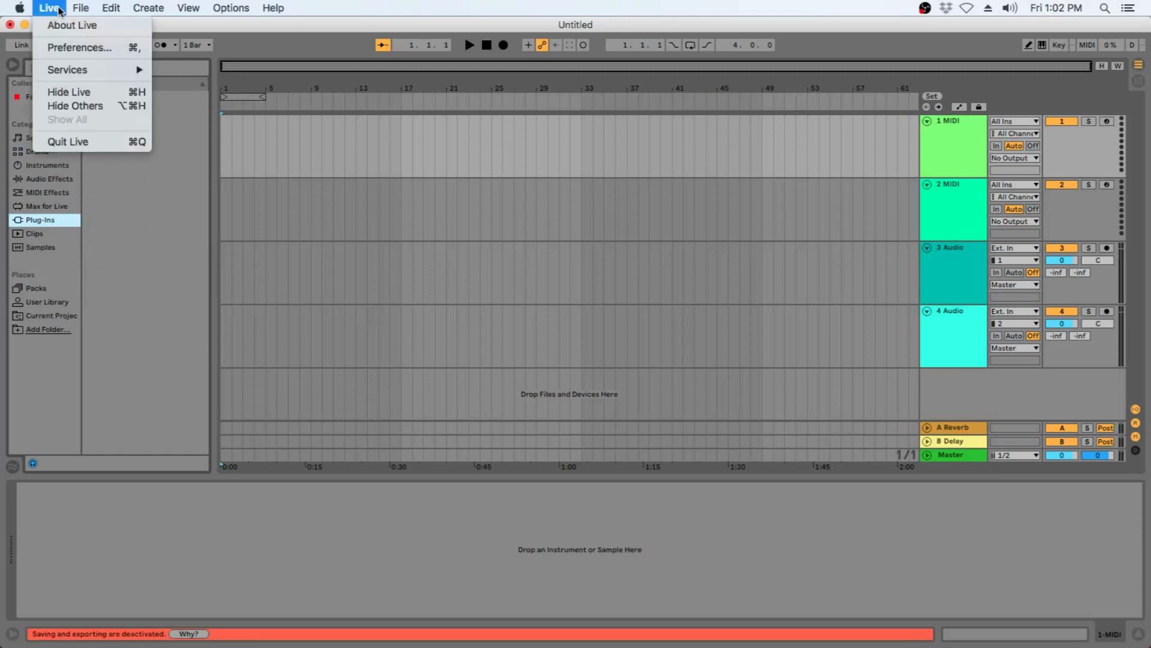
pyautogui.click(75, 47)
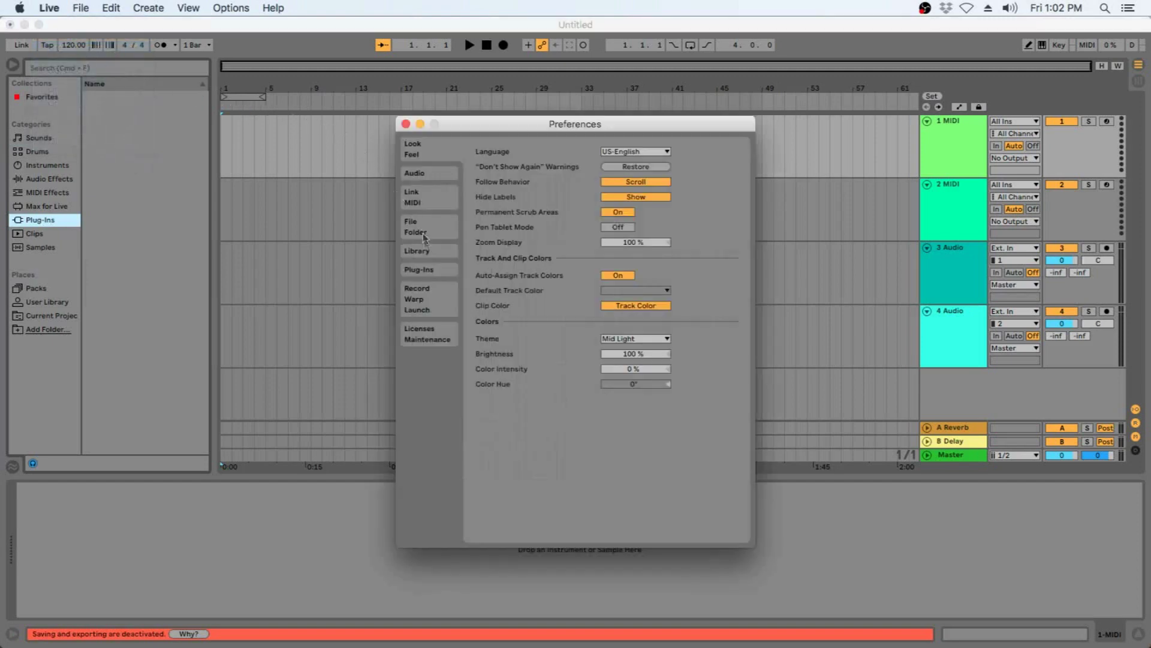
pyautogui.click(441, 271)
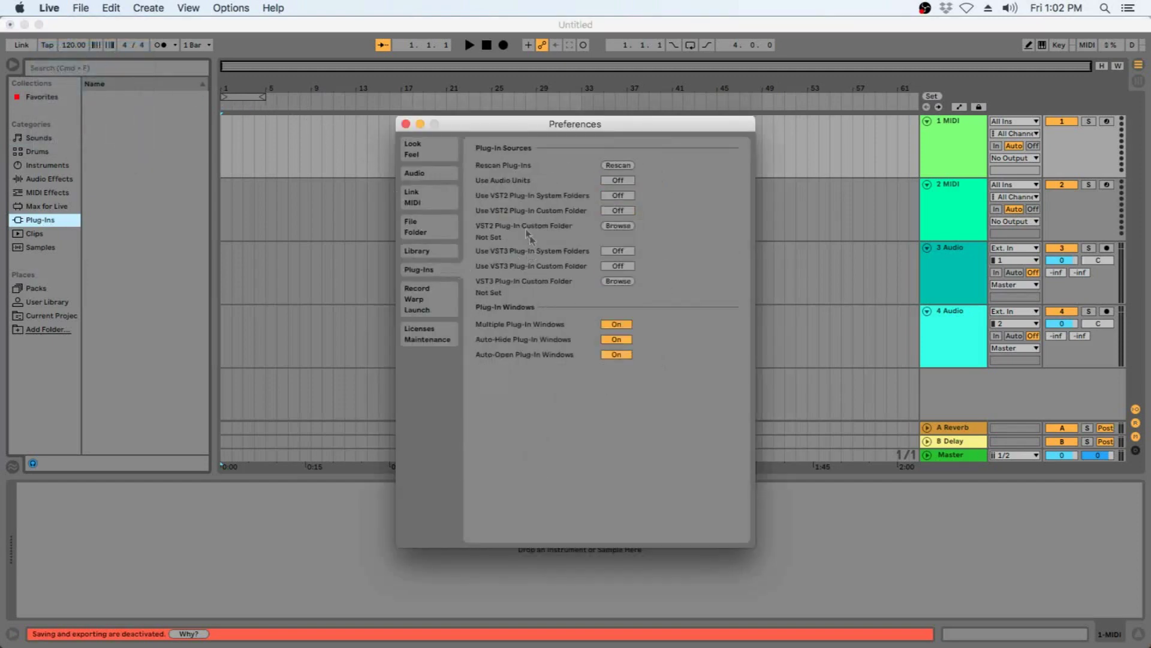
pyautogui.click(618, 181)
pyautogui.click(616, 252)
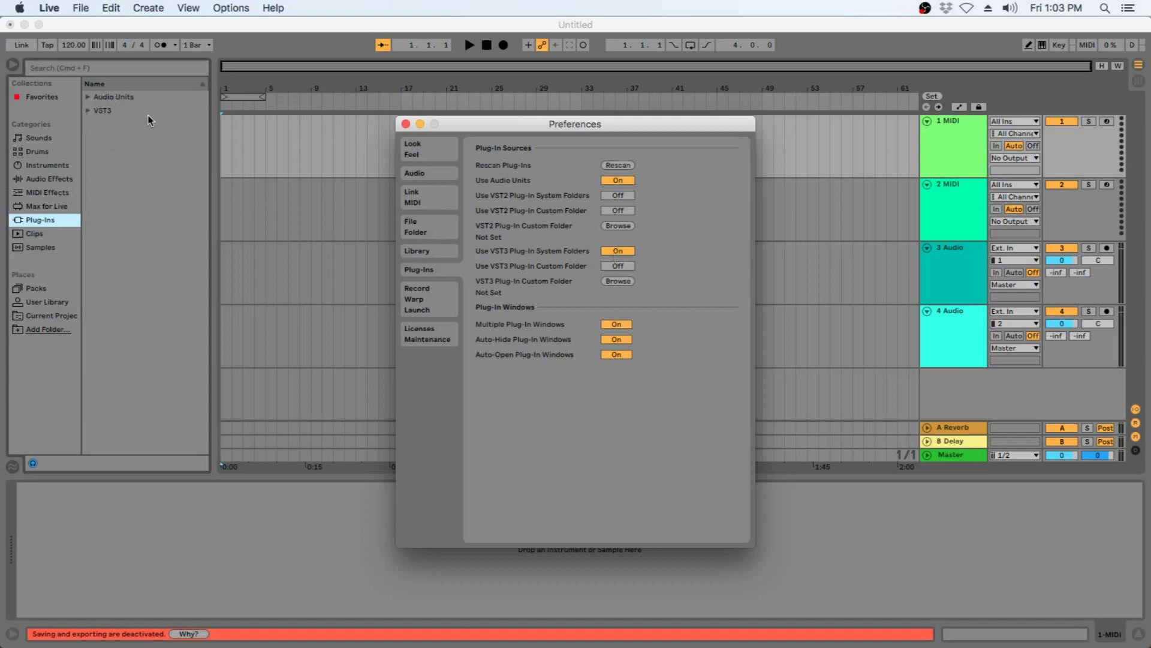
pyautogui.click(405, 123)
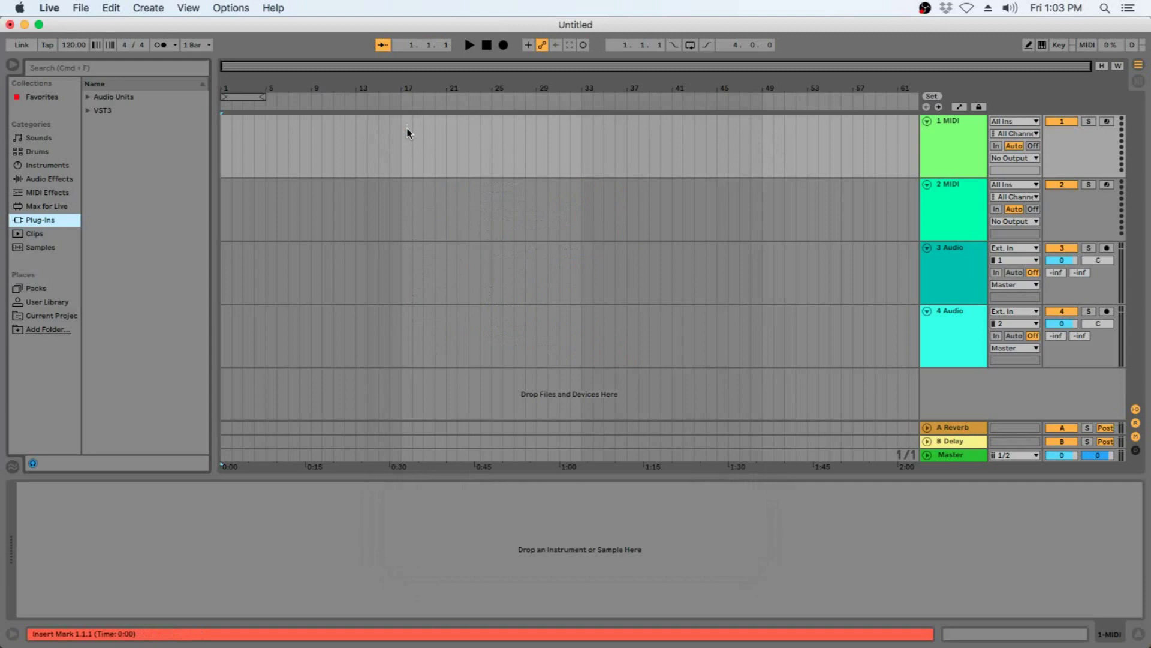
# Load PG Music's Band-in-a-Box VST3 plugin onto the first MIDI track
pyautogui.click(88, 98)
pyautogui.click(113, 124)
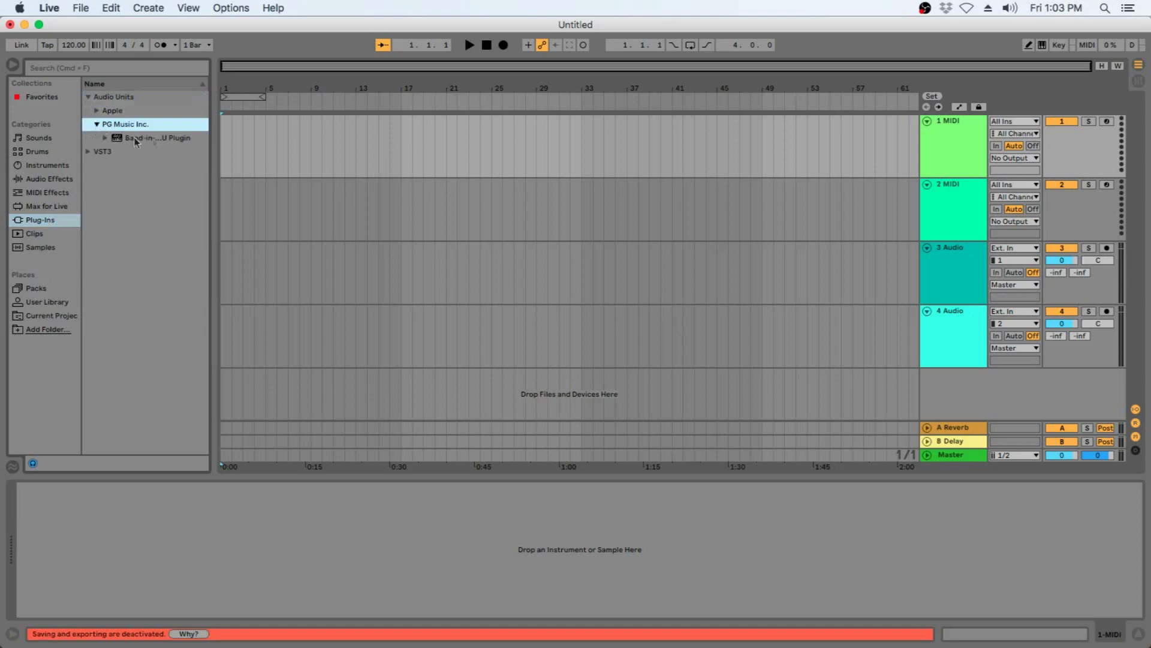
pyautogui.click(90, 151)
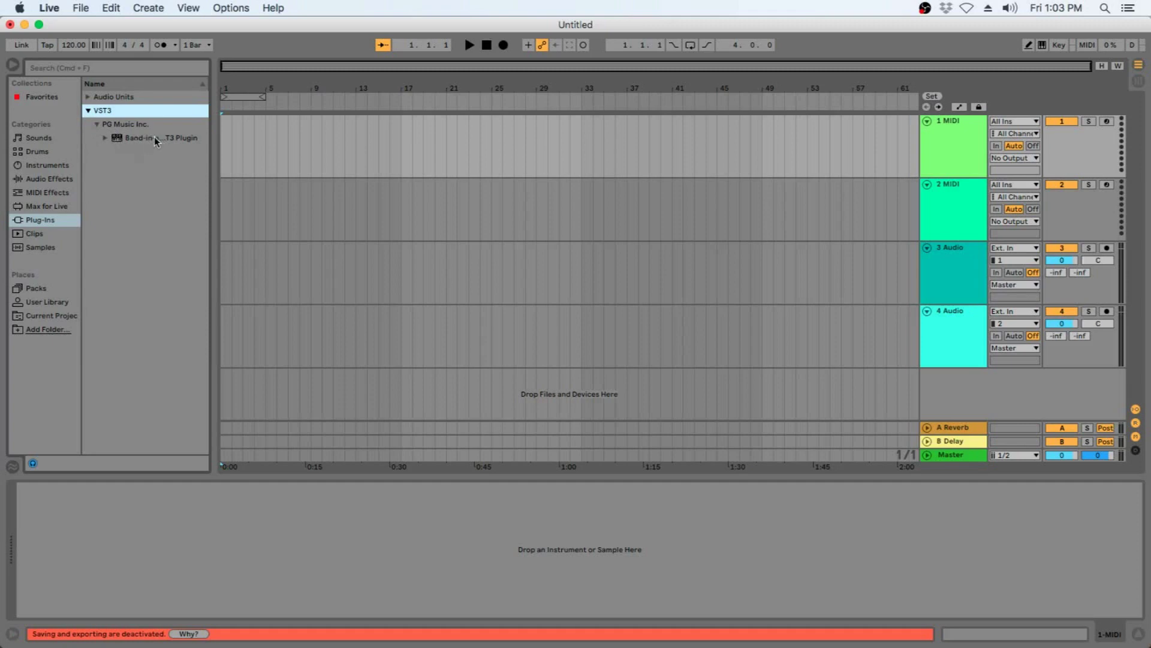
pyautogui.moveTo(134, 138); pyautogui.dragTo(226, 143)
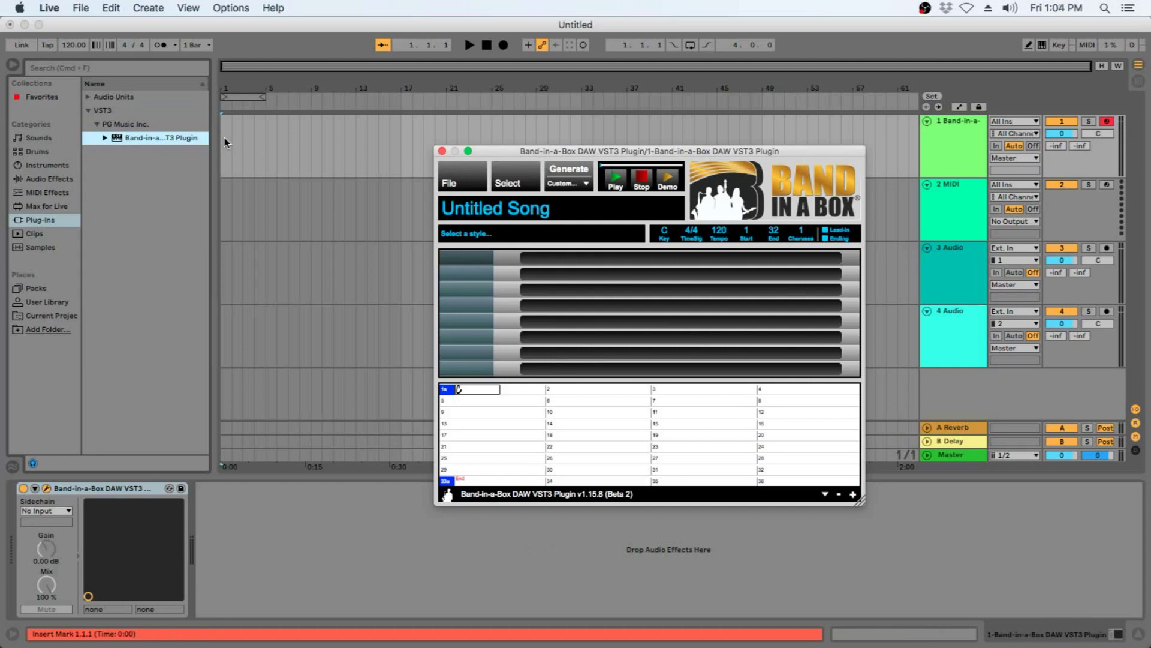
# Open the plugin's StylePicker and run the fast rebuild of PG Music styles only
pyautogui.click(496, 179)
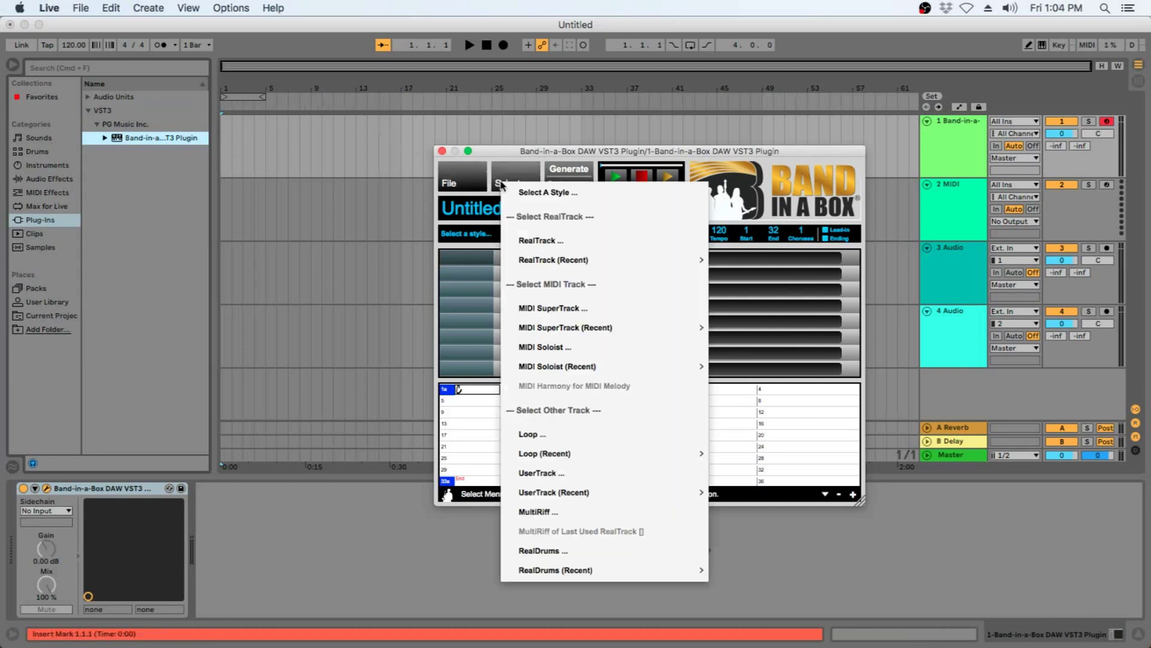
pyautogui.click(518, 191)
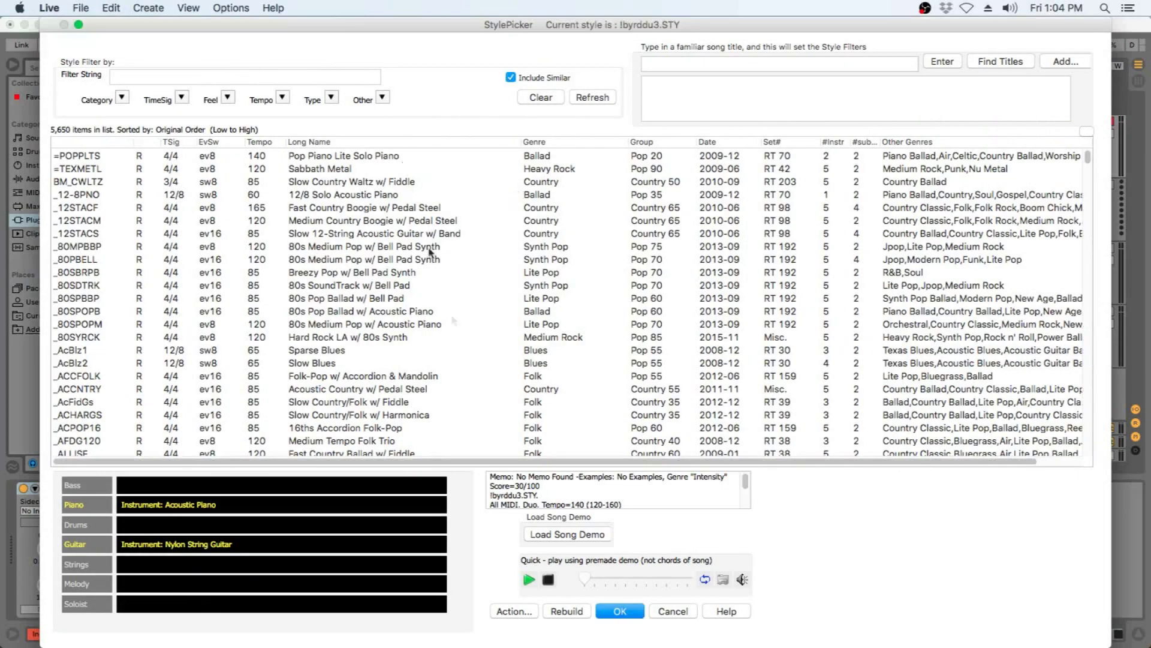
pyautogui.click(571, 614)
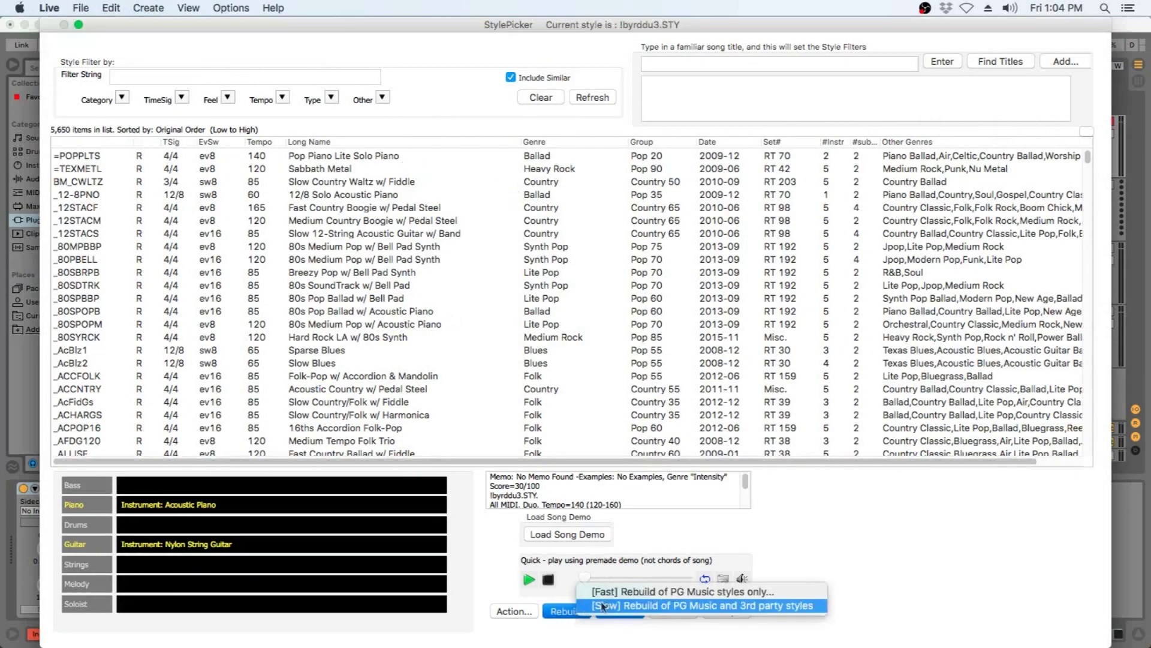
pyautogui.click(618, 591)
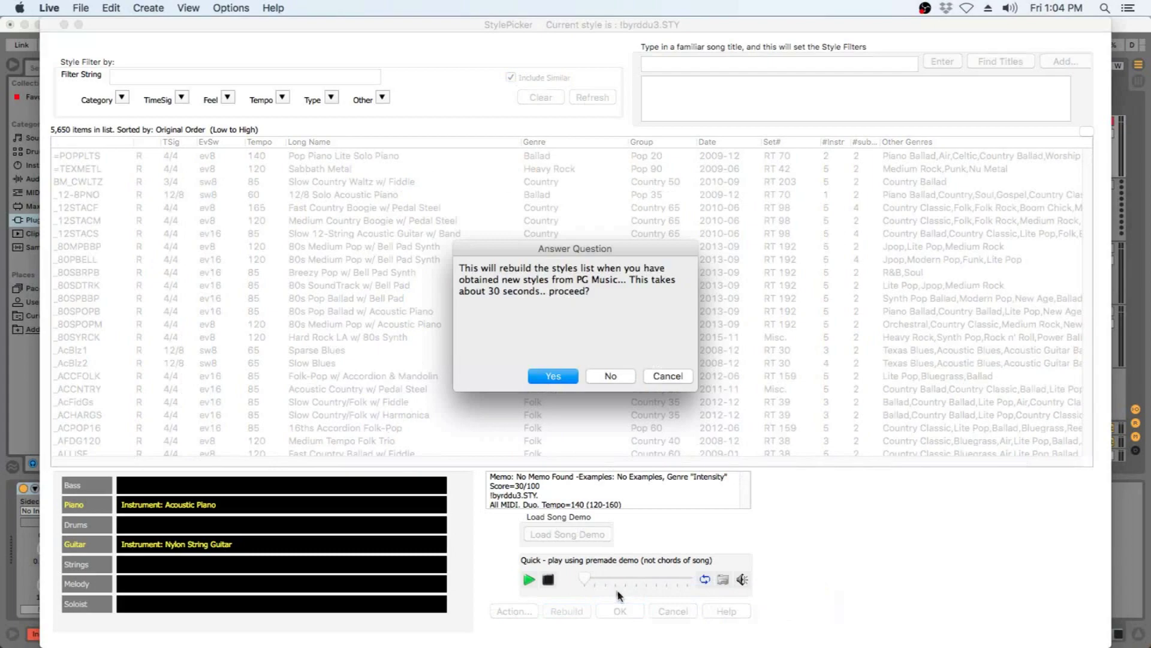
pyautogui.click(562, 377)
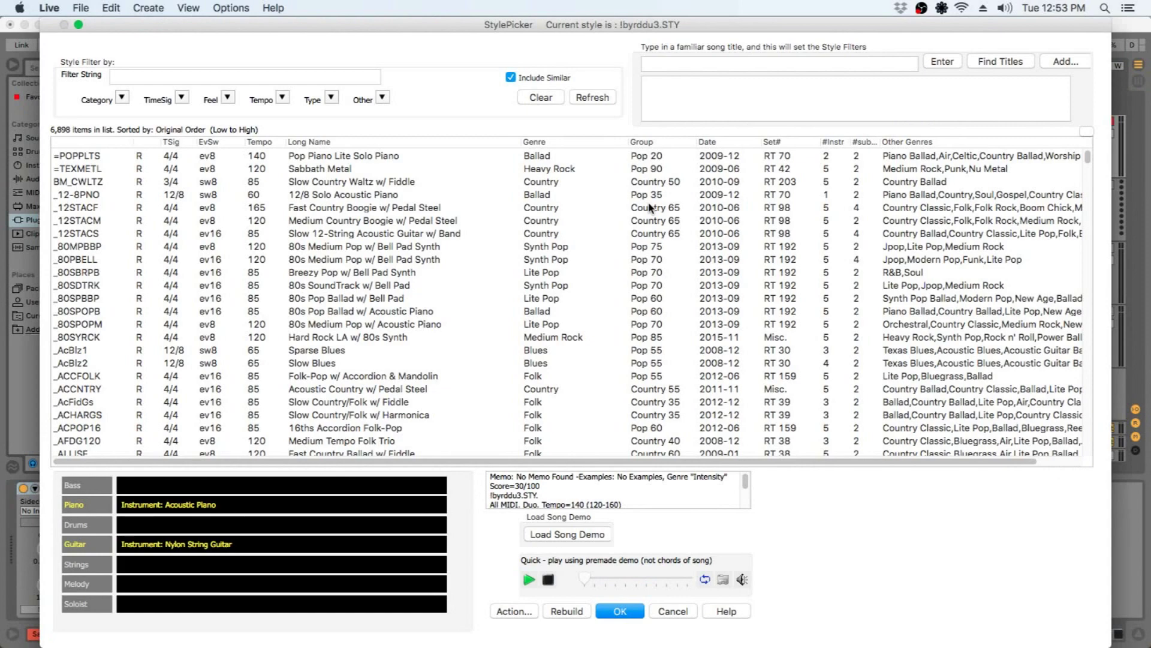
# Filter the style list by "blues" and audition the _BGNOPS1 style, New Orleans Boogie w/ Piano Solo
pyautogui.click(232, 75)
pyautogui.write('blues')
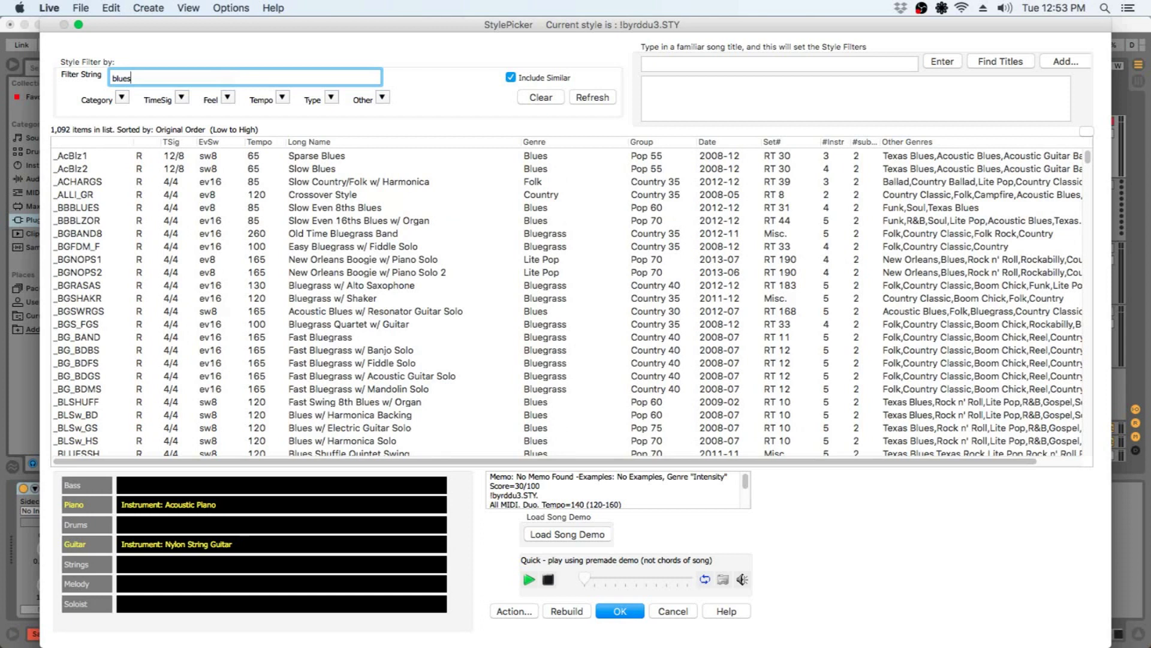
pyautogui.click(102, 260)
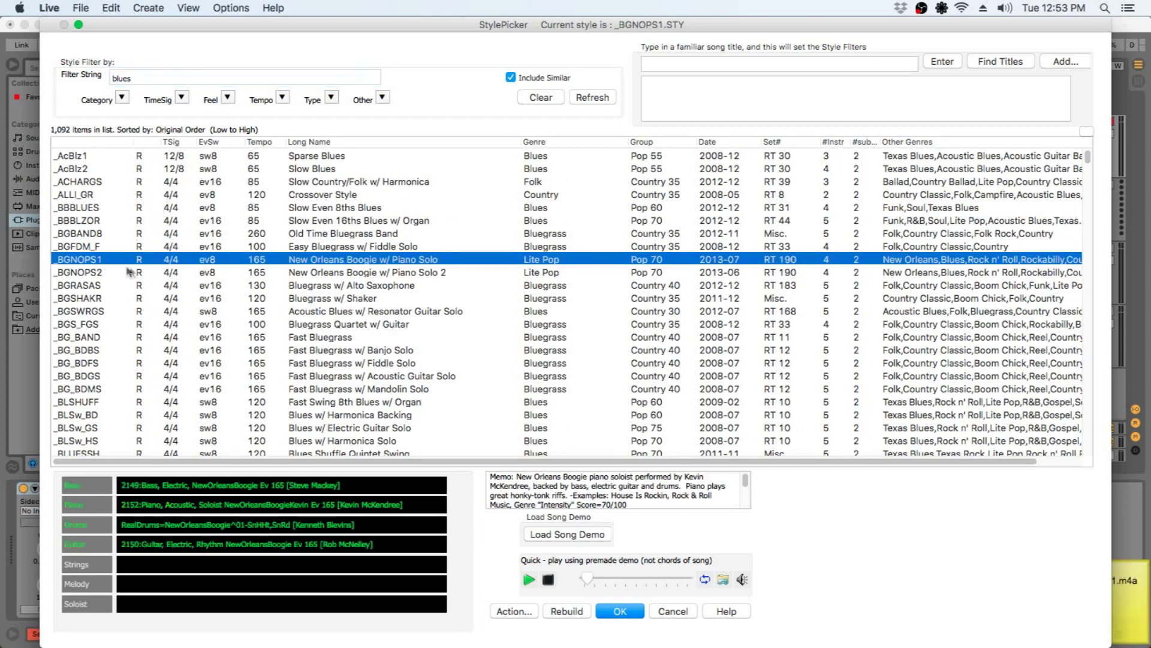
# Find the _CTPN165 style, Jumpin' Rock n' Roll w/ Piano, in the blues results and audition it
pyautogui.scroll(-1, 154, 278)
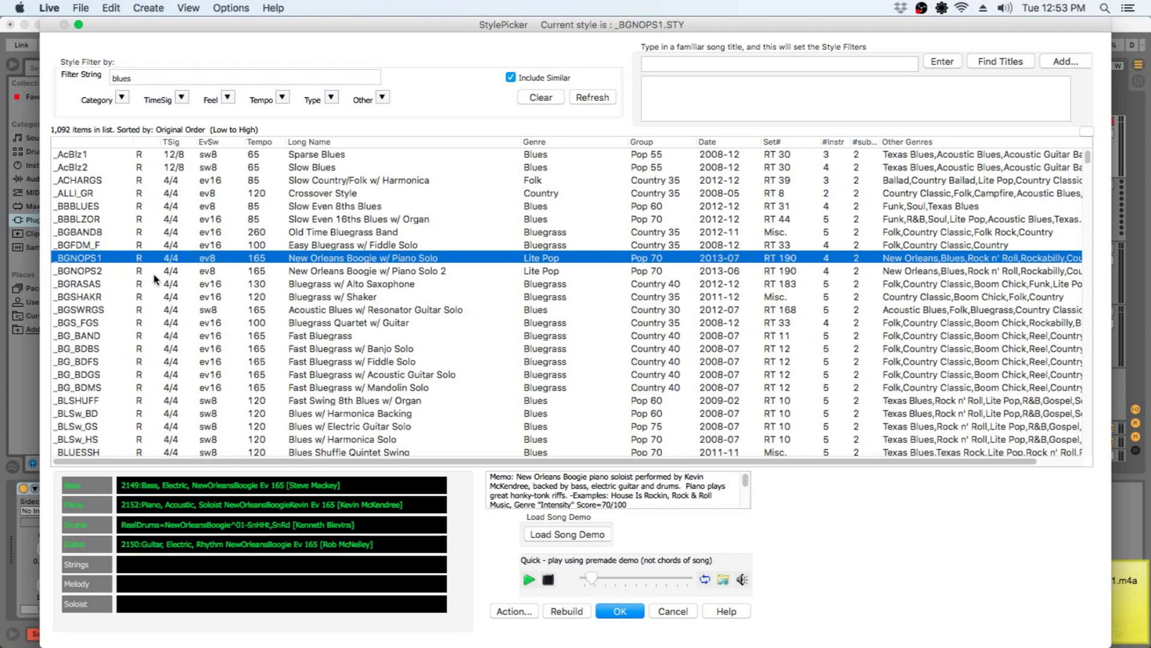
pyautogui.scroll(-5, 154, 278)
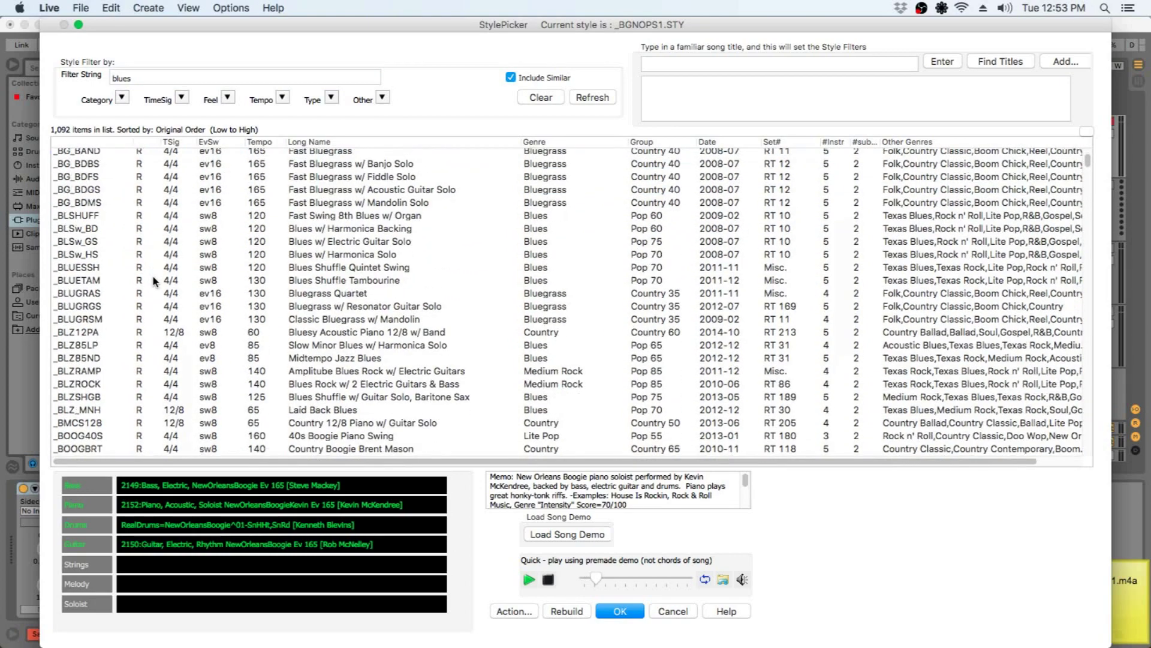
pyautogui.scroll(-4, 154, 281)
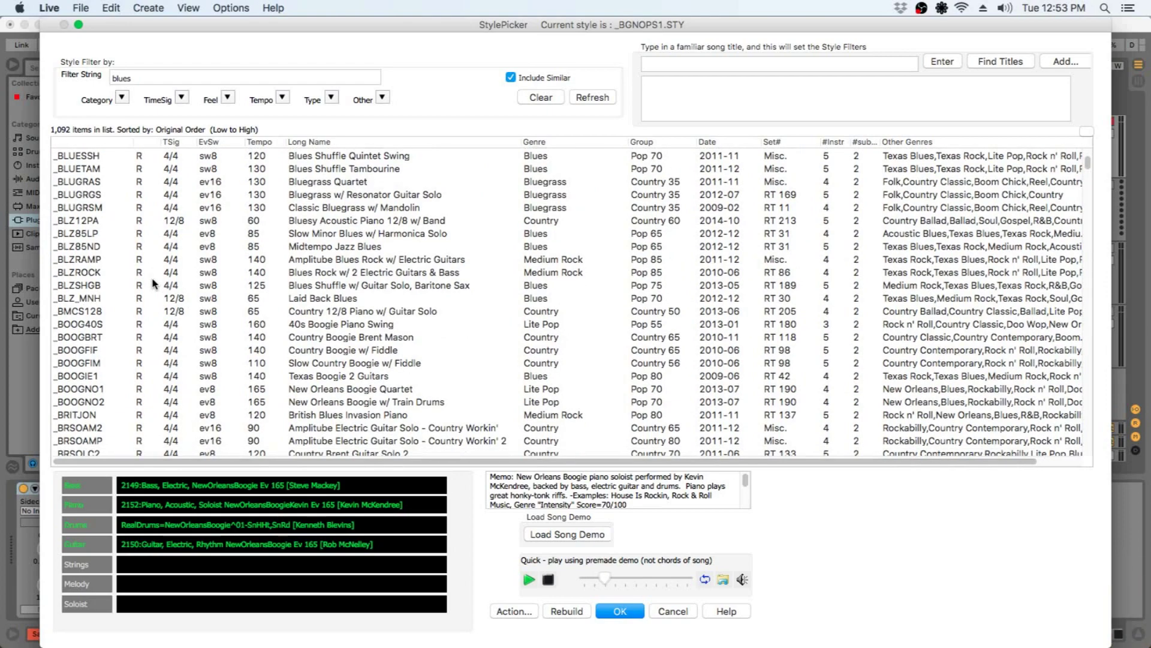
pyautogui.scroll(-10, 150, 294)
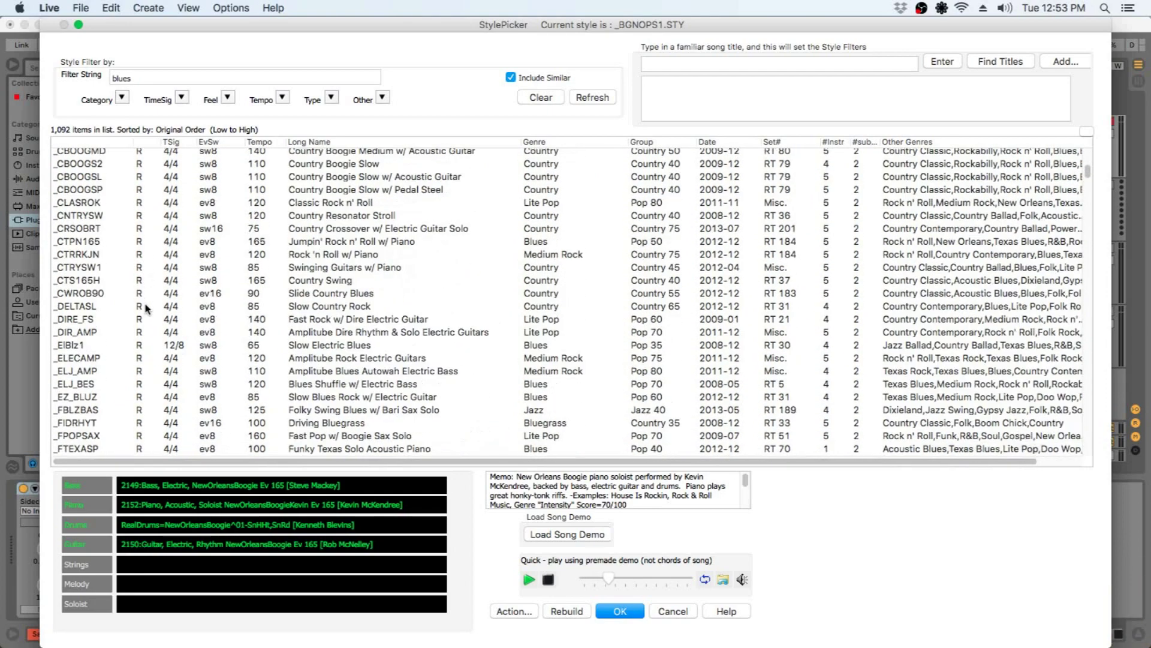
pyautogui.click(91, 243)
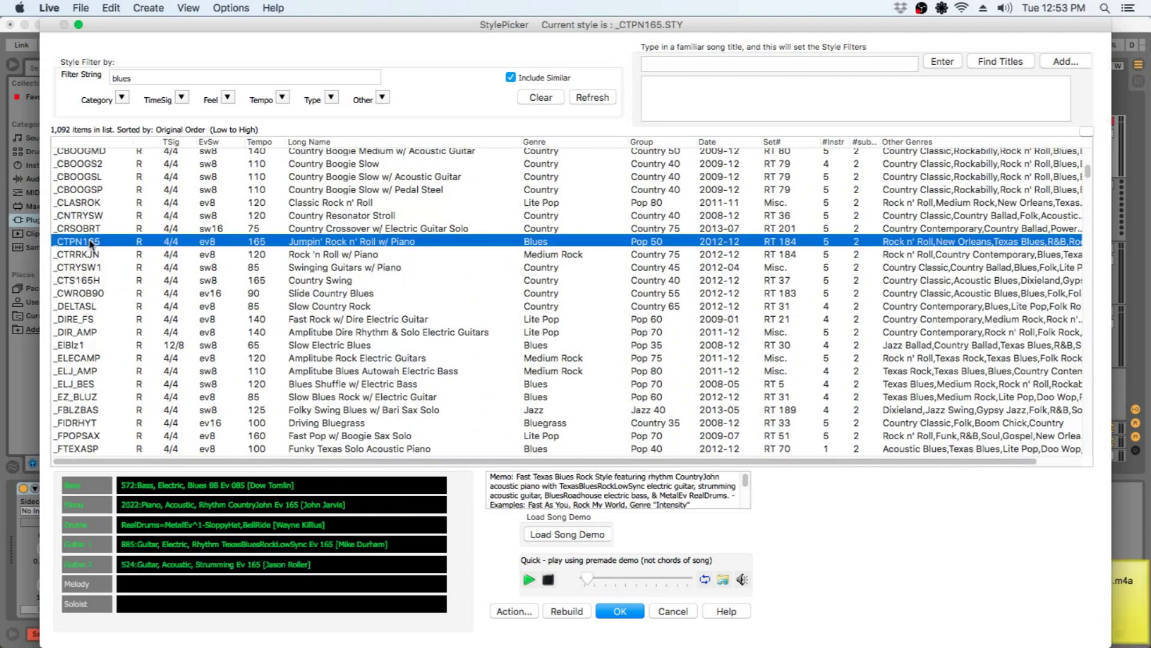
# Browse further through the blues styles and audition the _RKMDBM1 medium rock style
pyautogui.scroll(-7, 159, 299)
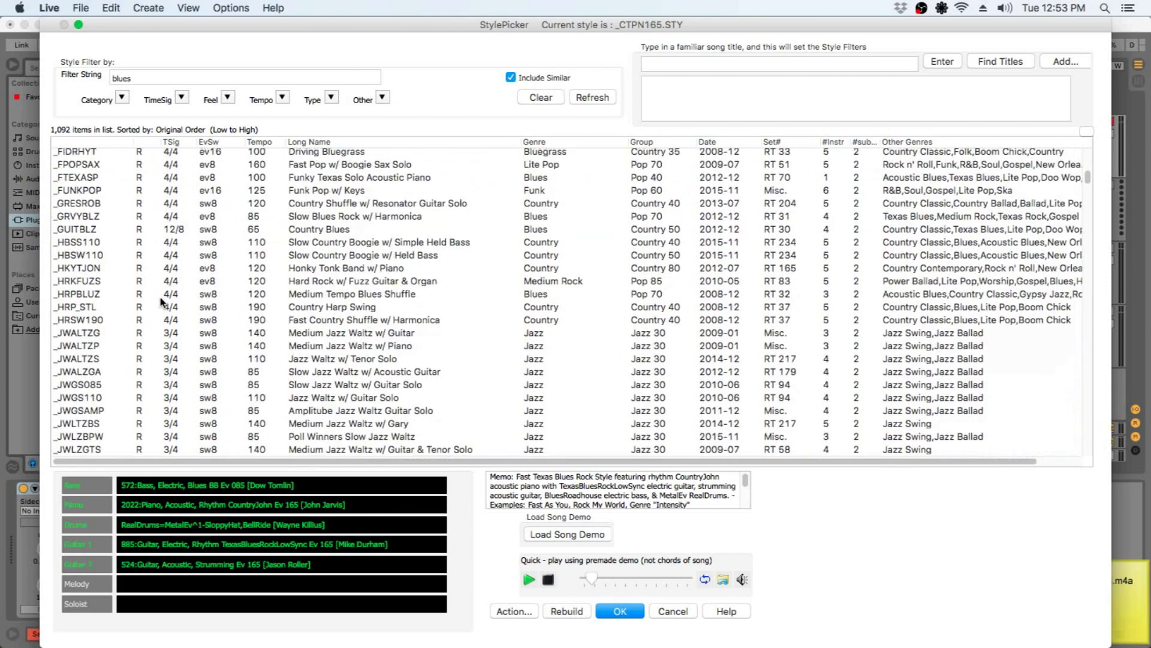
pyautogui.scroll(-20, 161, 301)
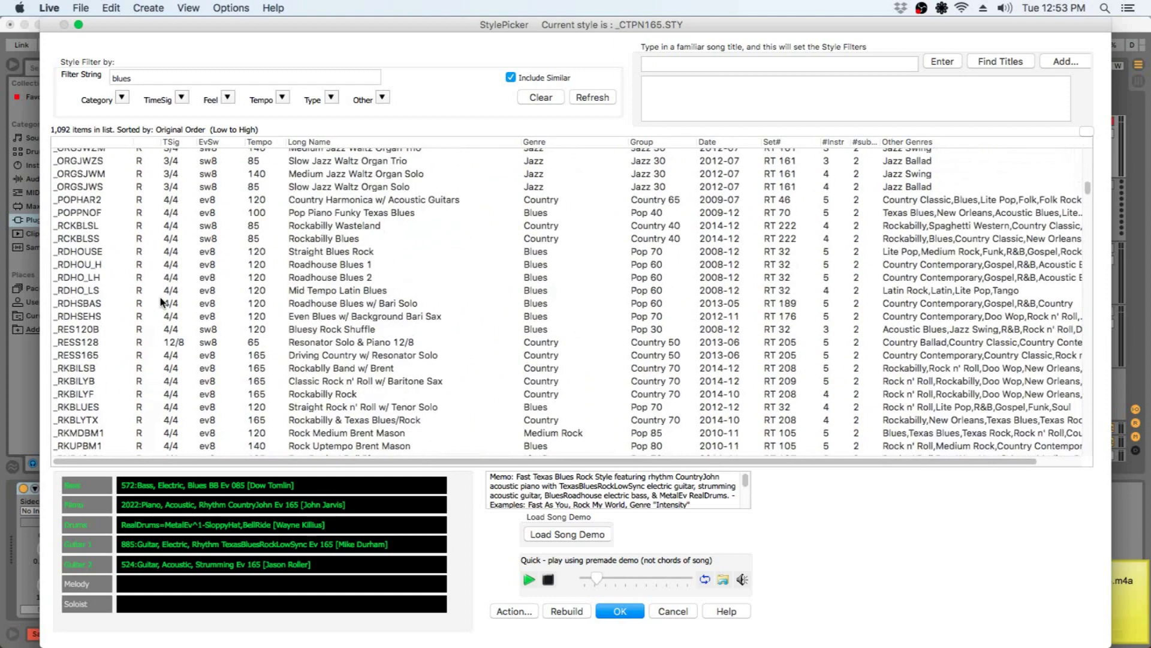
pyautogui.scroll(-1, 161, 302)
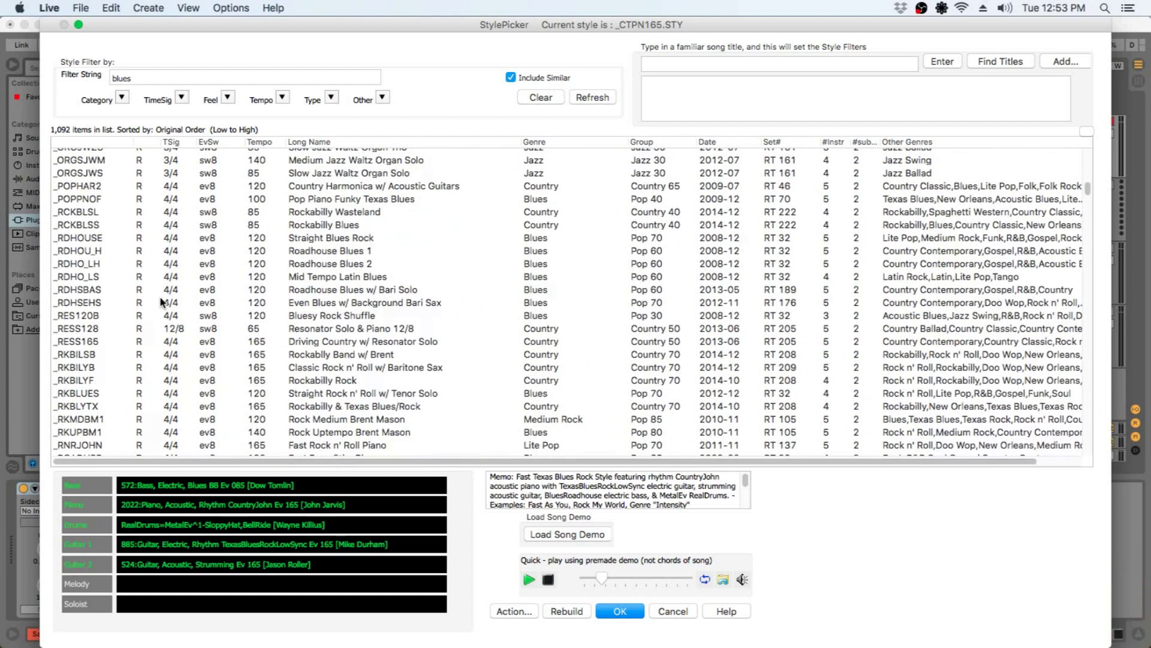
pyautogui.scroll(-2, 161, 302)
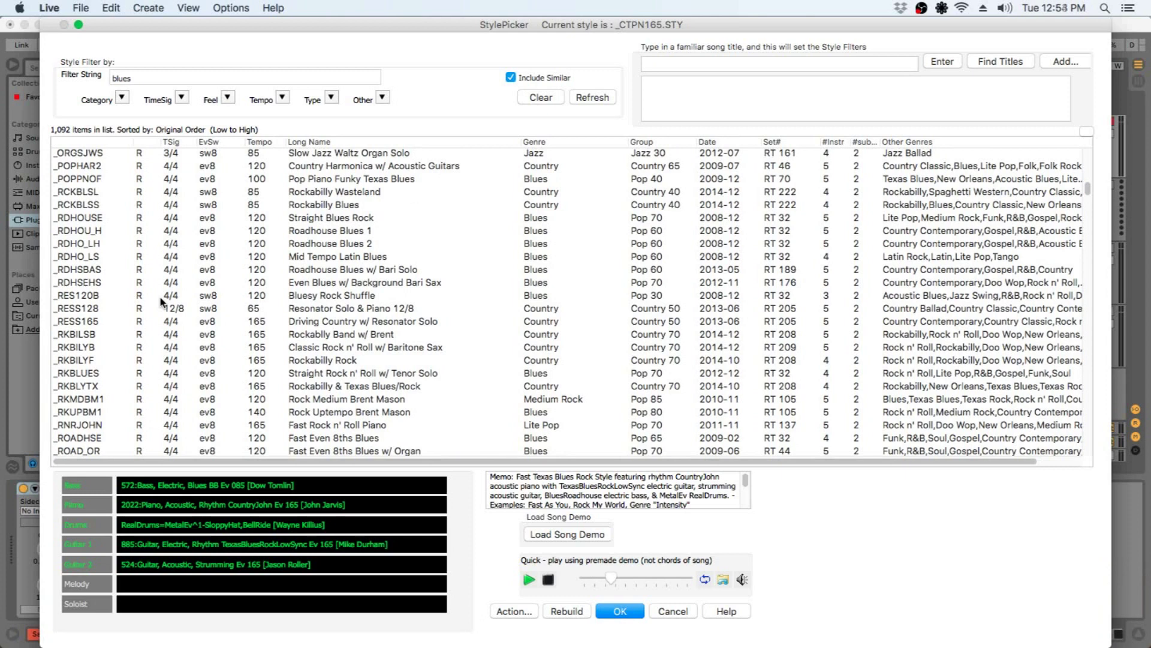
pyautogui.click(82, 400)
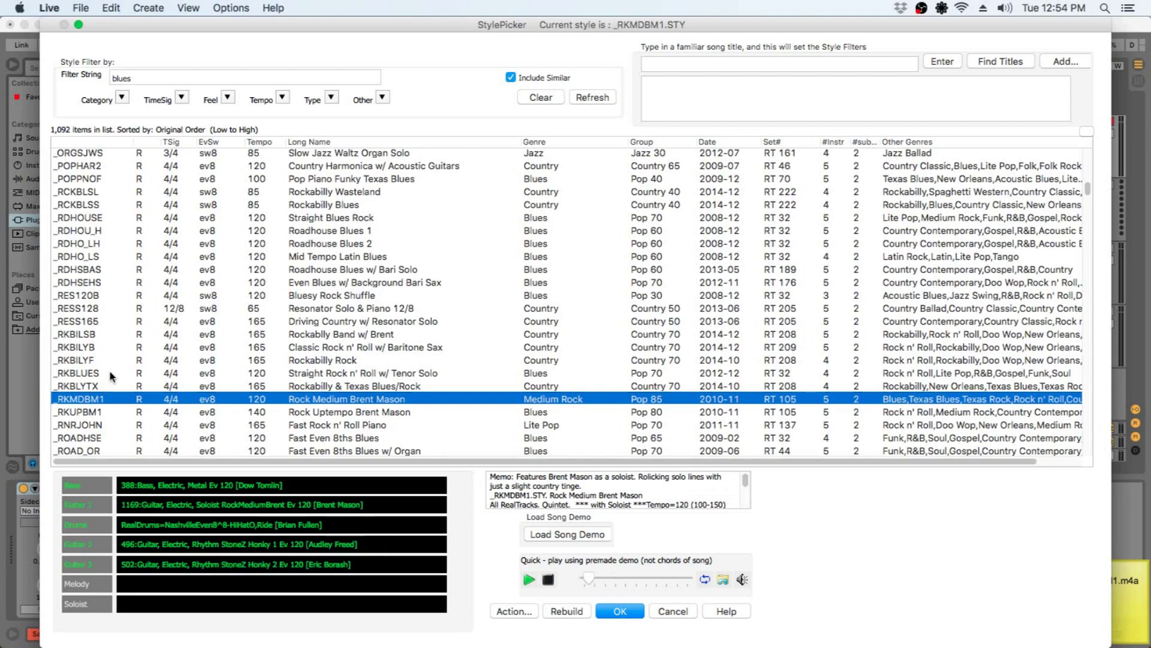
# Choose the _TBLZSHS style, Texas Rock Shuffle w/ Solo, and accept it for the song
pyautogui.scroll(-6, 110, 376)
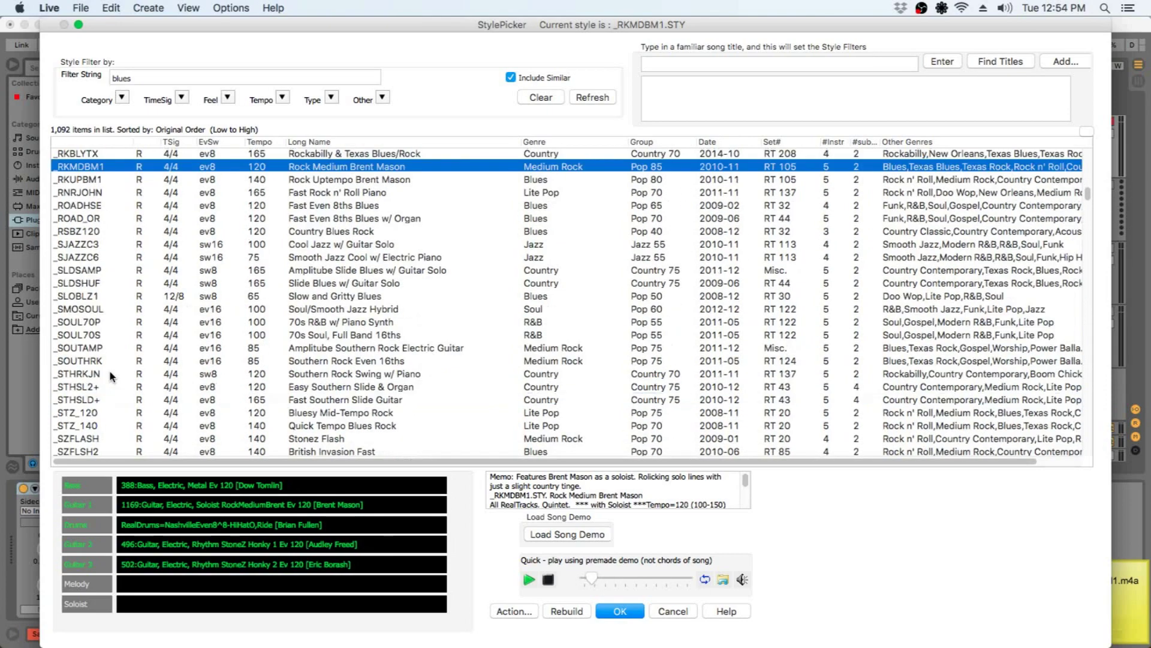
pyautogui.scroll(-9, 111, 376)
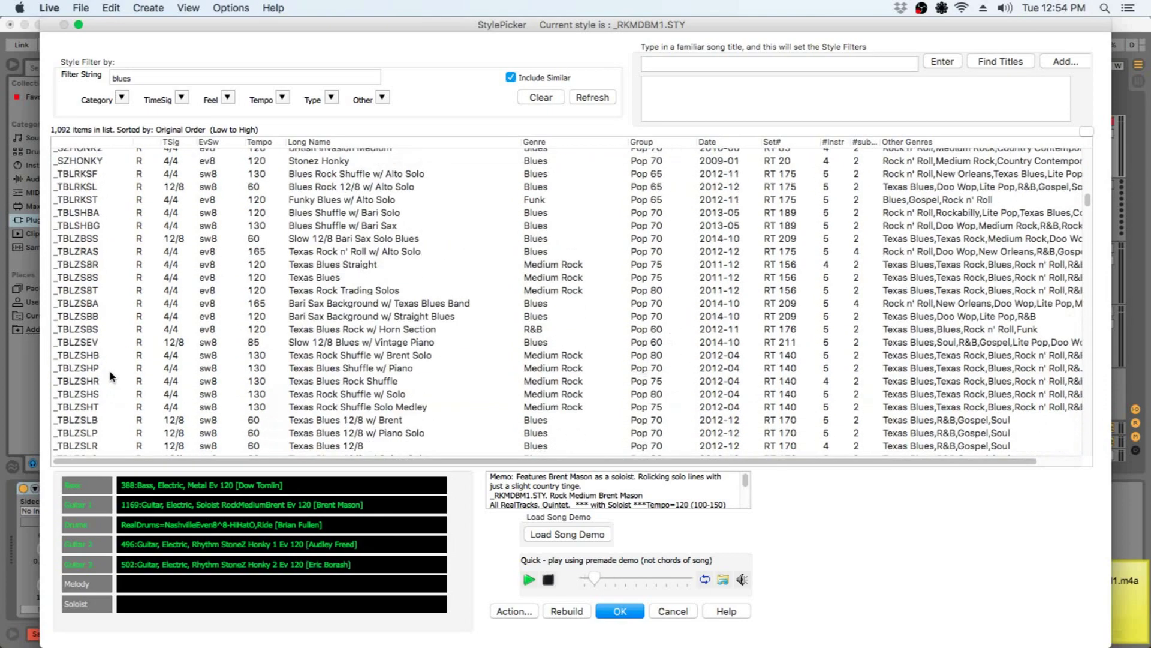
pyautogui.scroll(-2, 111, 376)
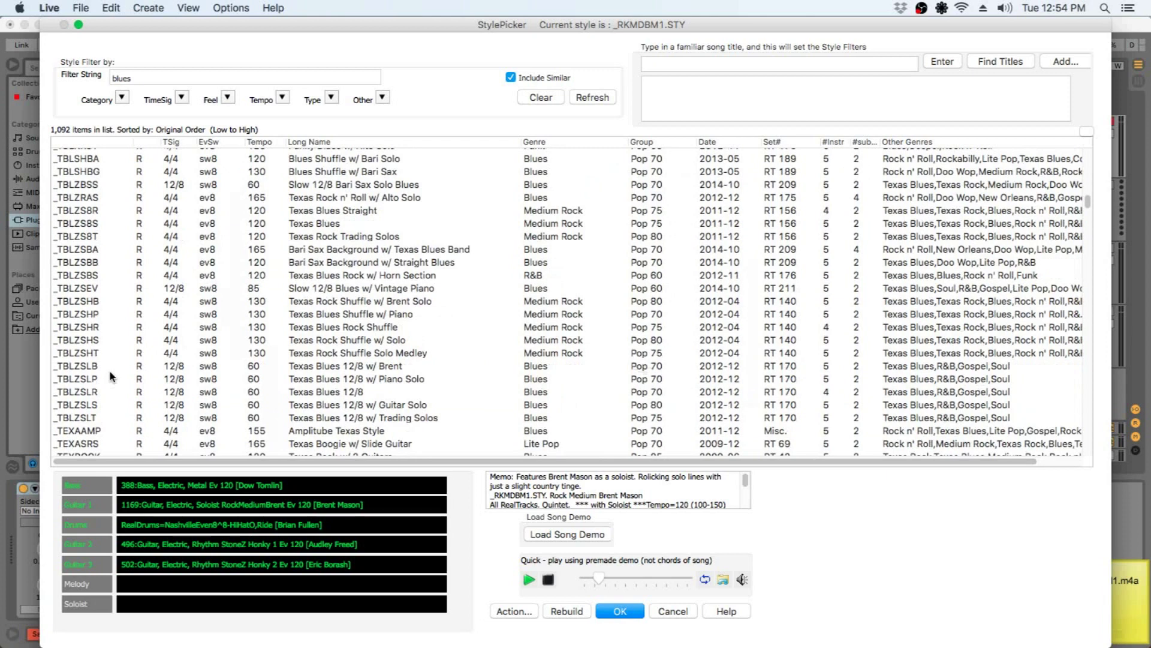
pyautogui.click(109, 340)
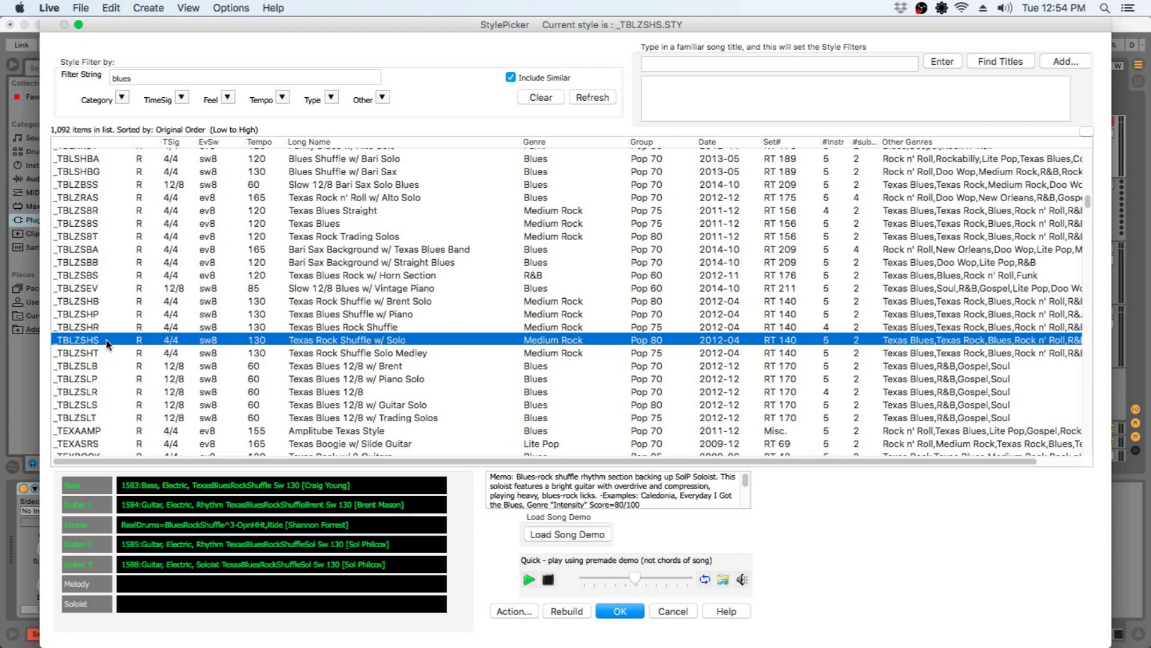
pyautogui.click(624, 613)
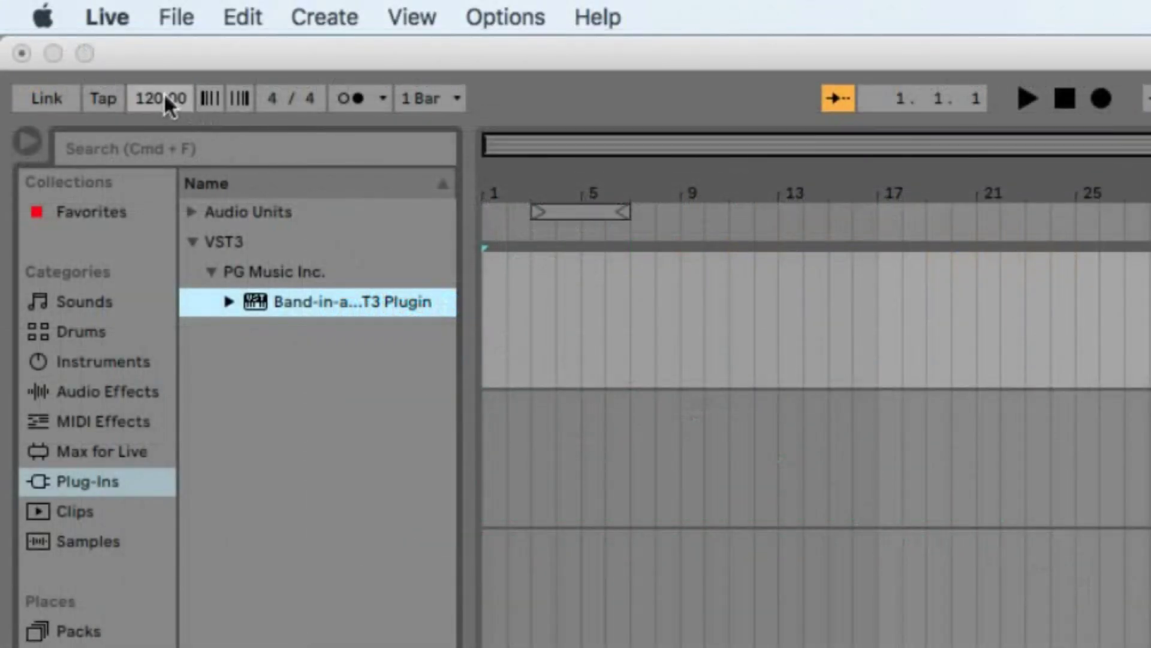
# Set the tempo to 135 in both the Live set and the plugin, and set the song's key to E major
pyautogui.click(168, 104)
pyautogui.moveTo(157, 102); pyautogui.dragTo(157, 83)
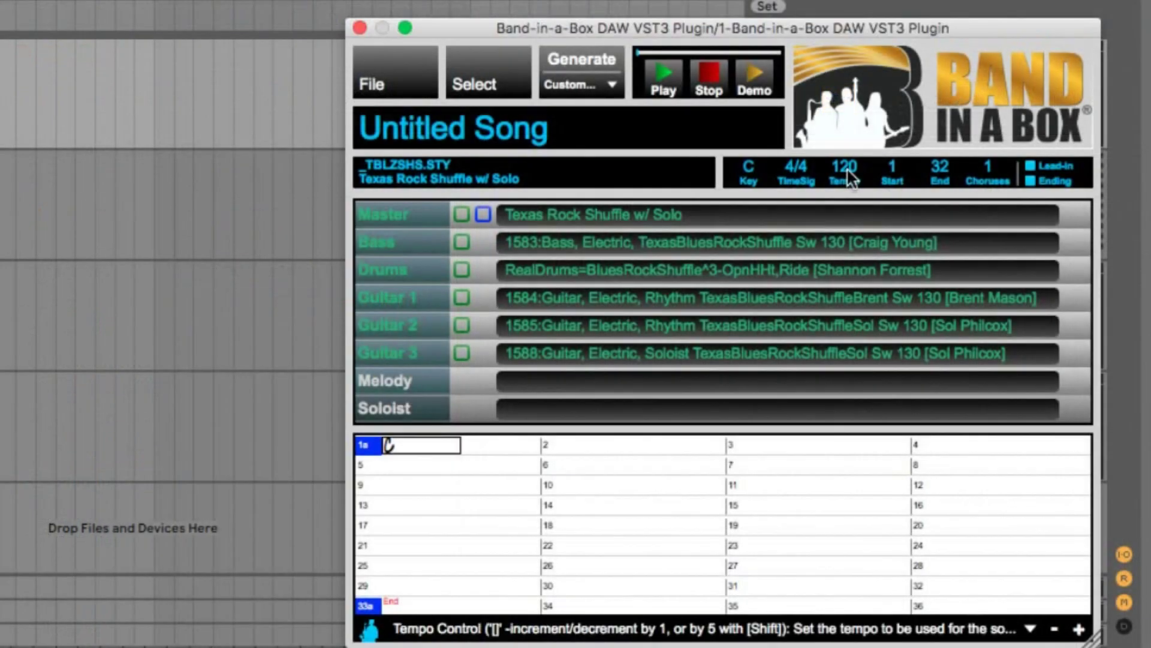
pyautogui.click(845, 168)
pyautogui.write('135')
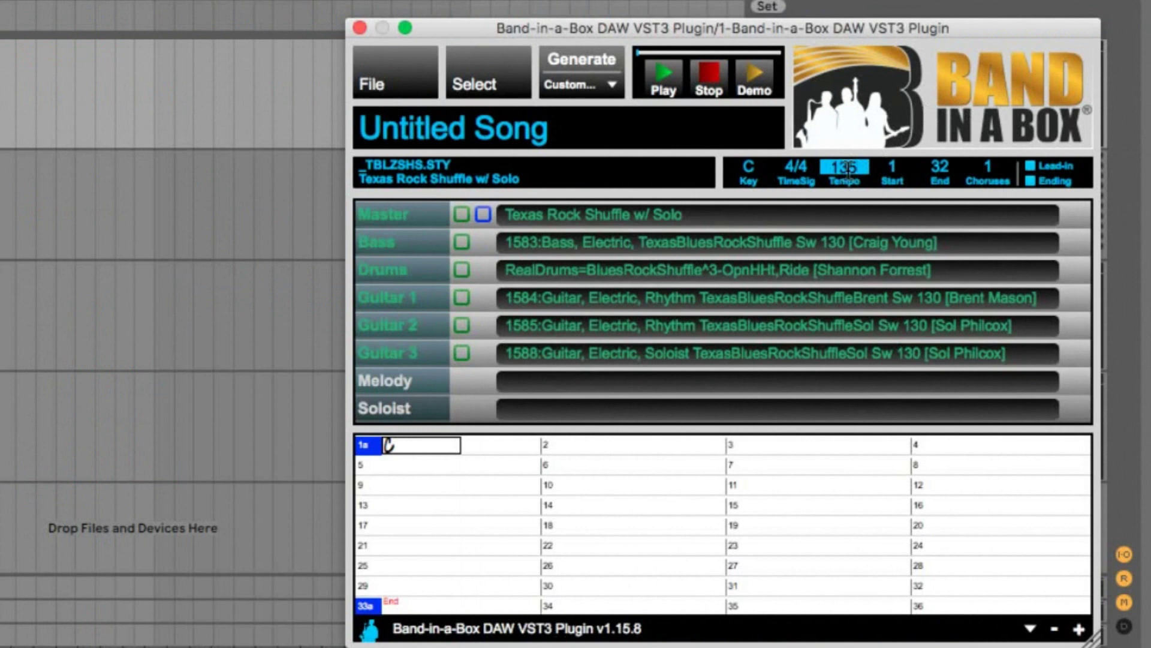
pyautogui.click(747, 167)
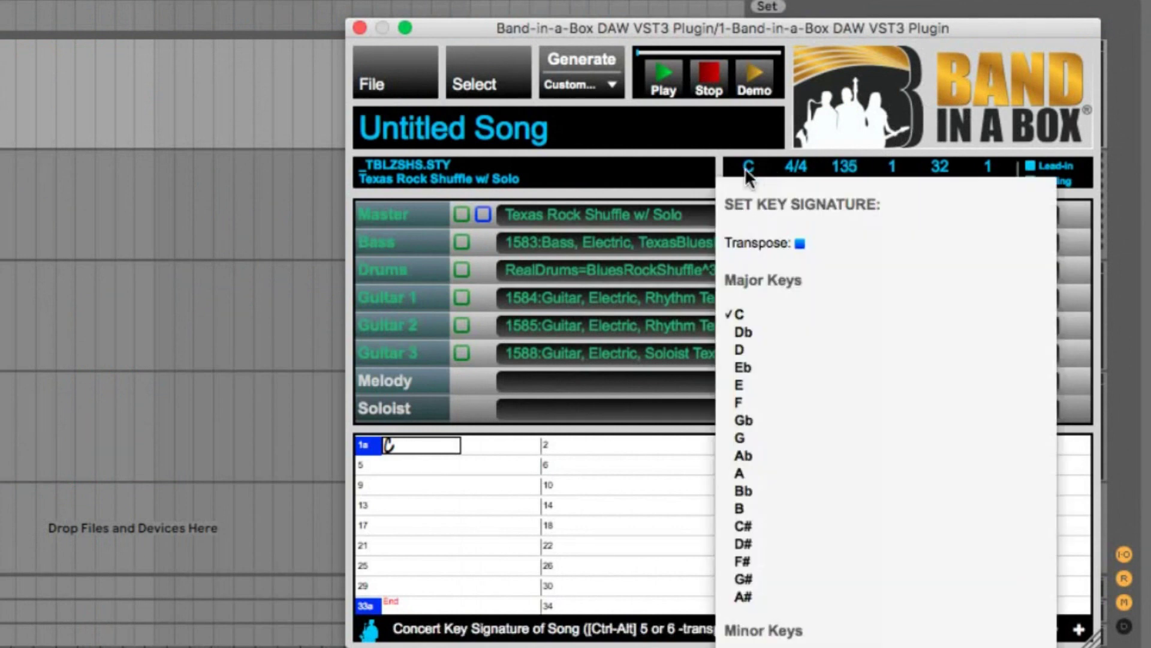
pyautogui.click(779, 386)
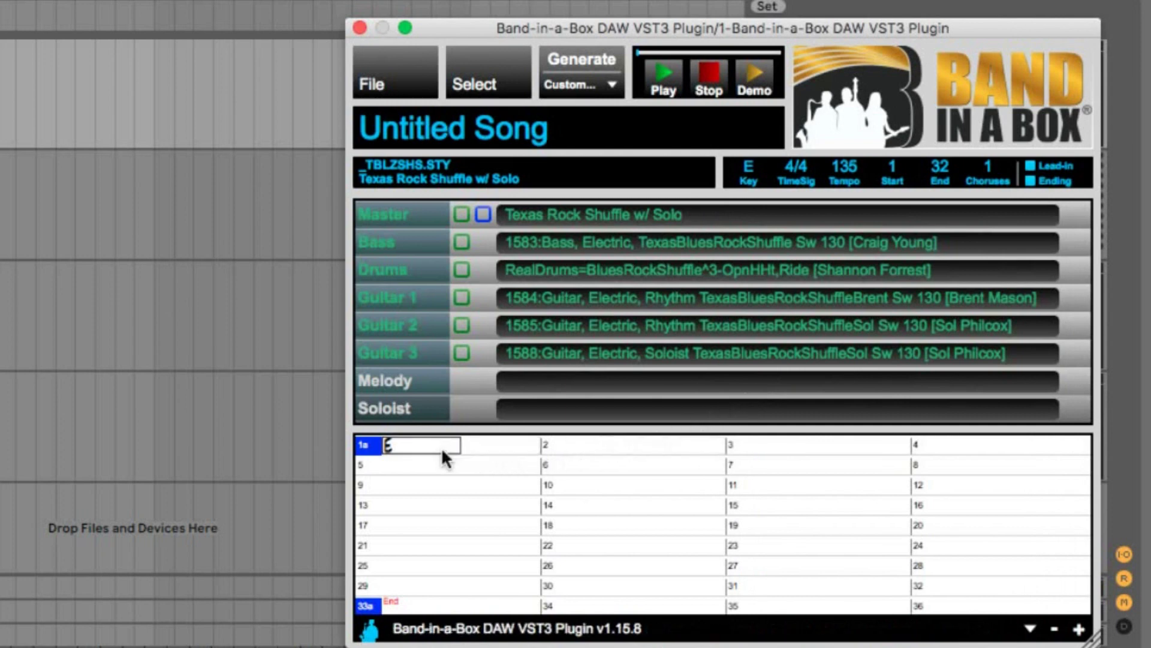
# Enter the chord A in bar 2 and the chord E in bar 3 of the chord sheet
pyautogui.press('Return')
pyautogui.press('Return')
pyautogui.write('A')
pyautogui.press('Return')
pyautogui.press('Return')
pyautogui.write('E')
# Enter the chord A in bar 5 and the chord E in bar 7
pyautogui.press('Return')
pyautogui.press('Return')
pyautogui.press('Return')
pyautogui.press('Return')
pyautogui.write('A')
pyautogui.press('Return')
pyautogui.press('Return')
pyautogui.press('Return')
pyautogui.press('Return')
pyautogui.write('E')
# Enter the chords B, A, E and E in bars 9, 10, 11 and 12
pyautogui.press('Return')
pyautogui.press('Return')
pyautogui.press('Return')
pyautogui.press('Return')
pyautogui.write('B')
pyautogui.press('Return')
pyautogui.press('Return')
pyautogui.write('A')
pyautogui.press('Return')
pyautogui.press('Return')
pyautogui.write('E')
pyautogui.press('Return')
pyautogui.press('Return')
pyautogui.write('E')
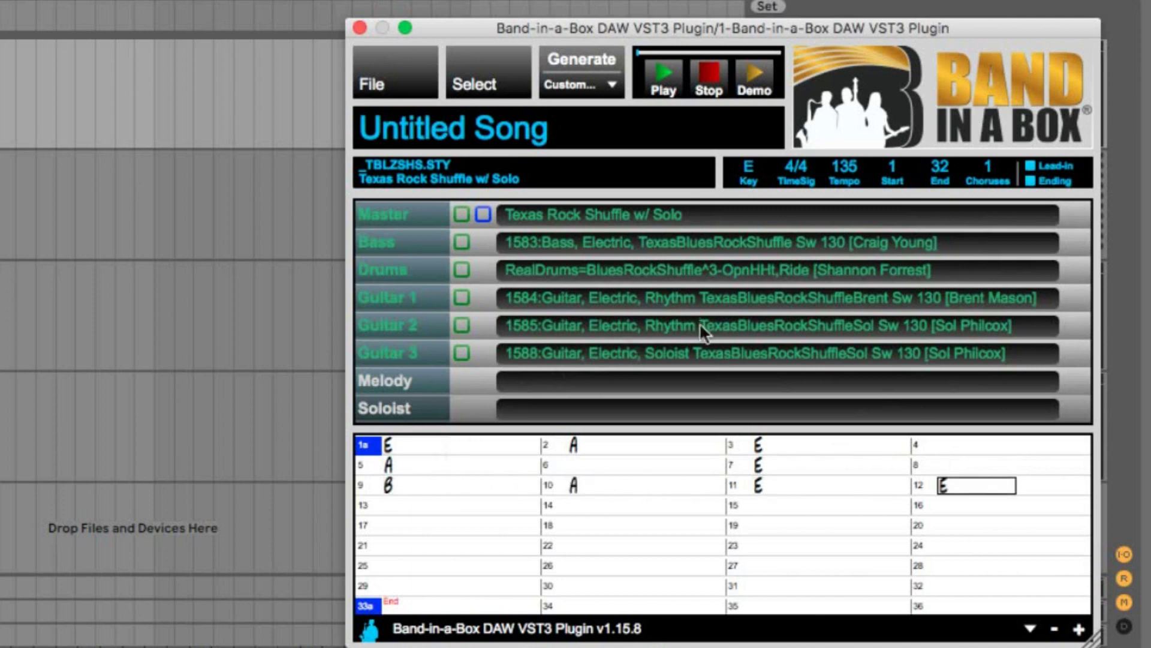
# Set the song's end to bar 12 and generate the tracks with the chosen style
pyautogui.click(940, 166)
pyautogui.write('12')
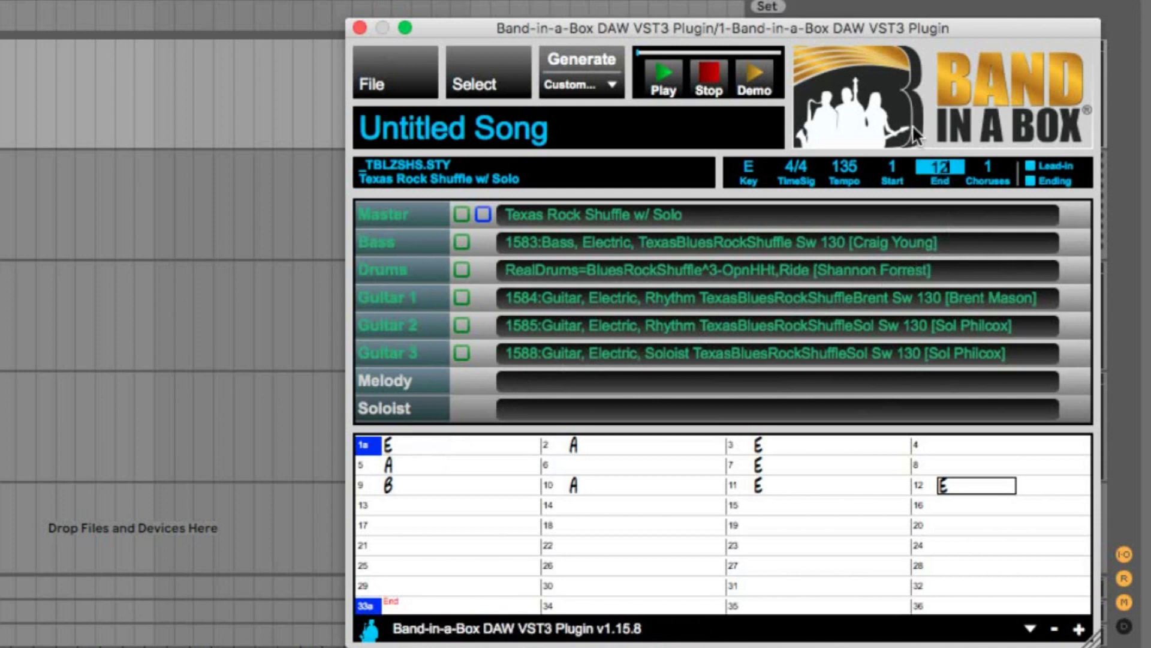
pyautogui.press('Return')
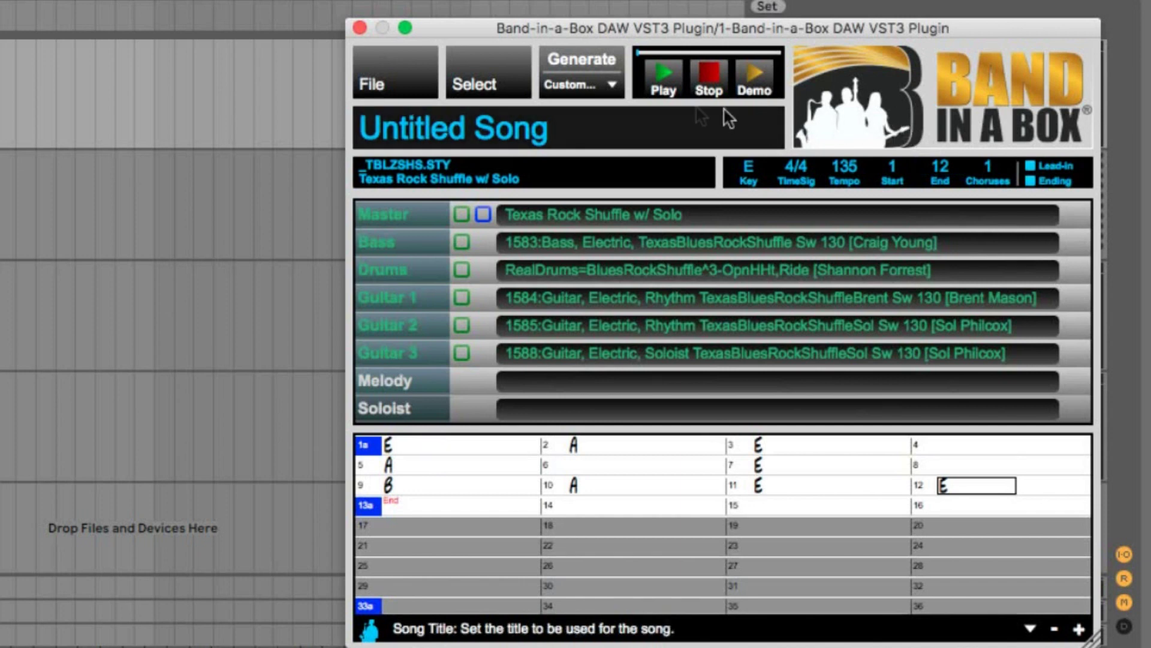
pyautogui.click(577, 59)
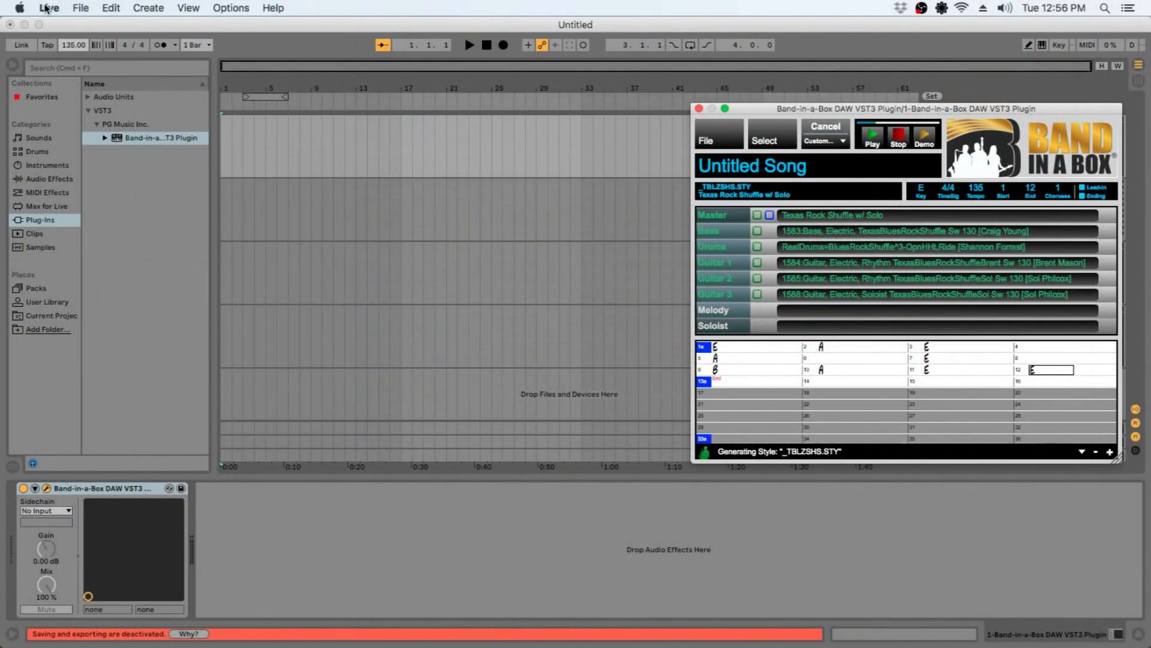
# Review the Record, Warp and Launch preferences in Live, and close the preferences
pyautogui.click(49, 7)
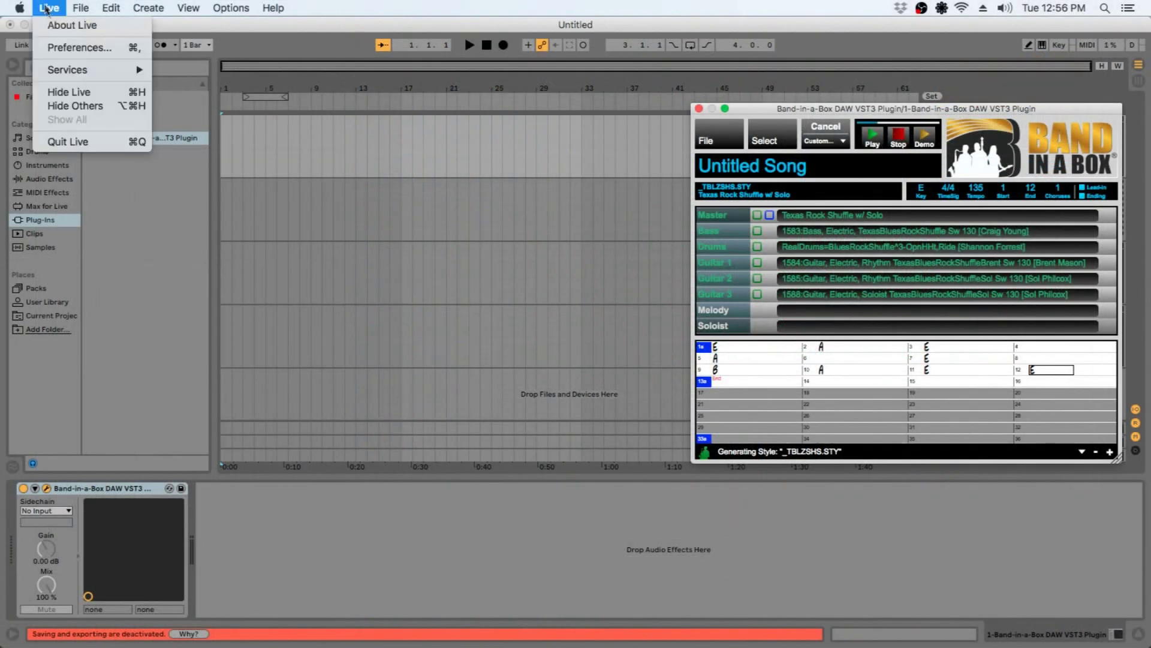
pyautogui.click(72, 48)
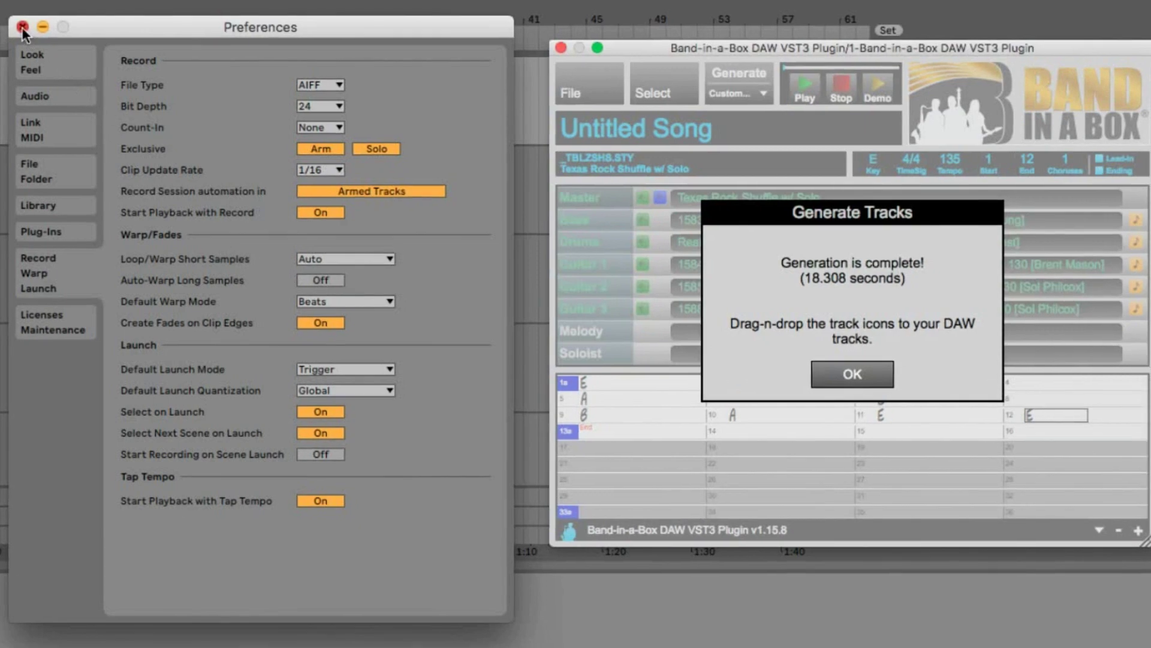
pyautogui.click(25, 27)
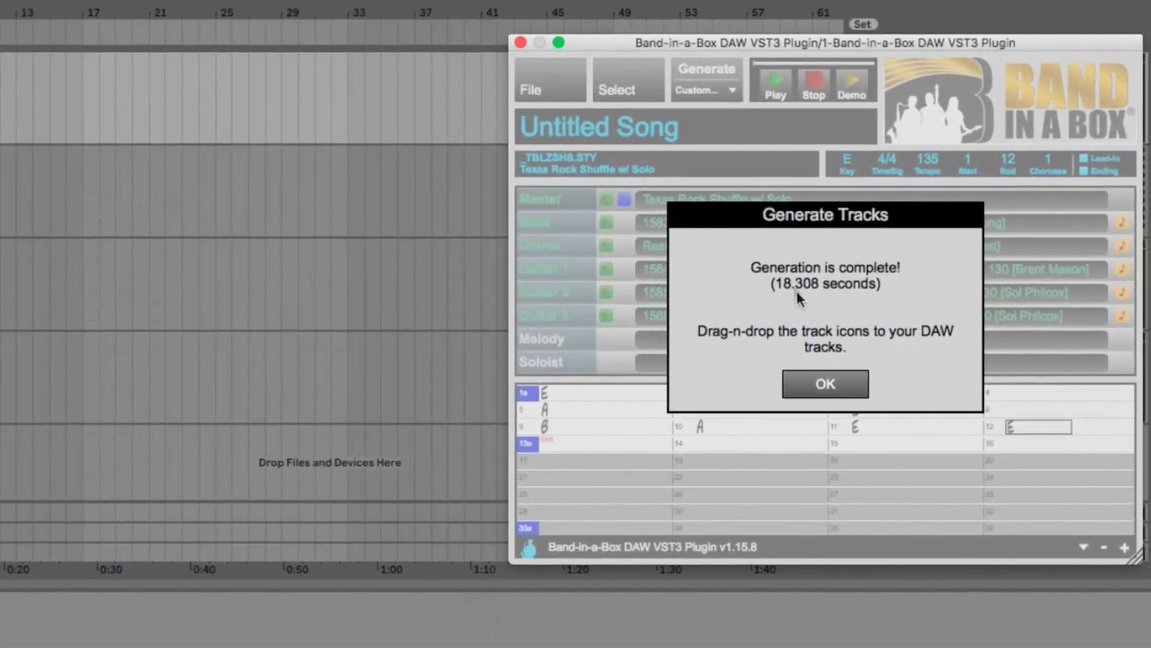
# Dismiss the generation notice and play the generated song in the plugin
pyautogui.click(801, 387)
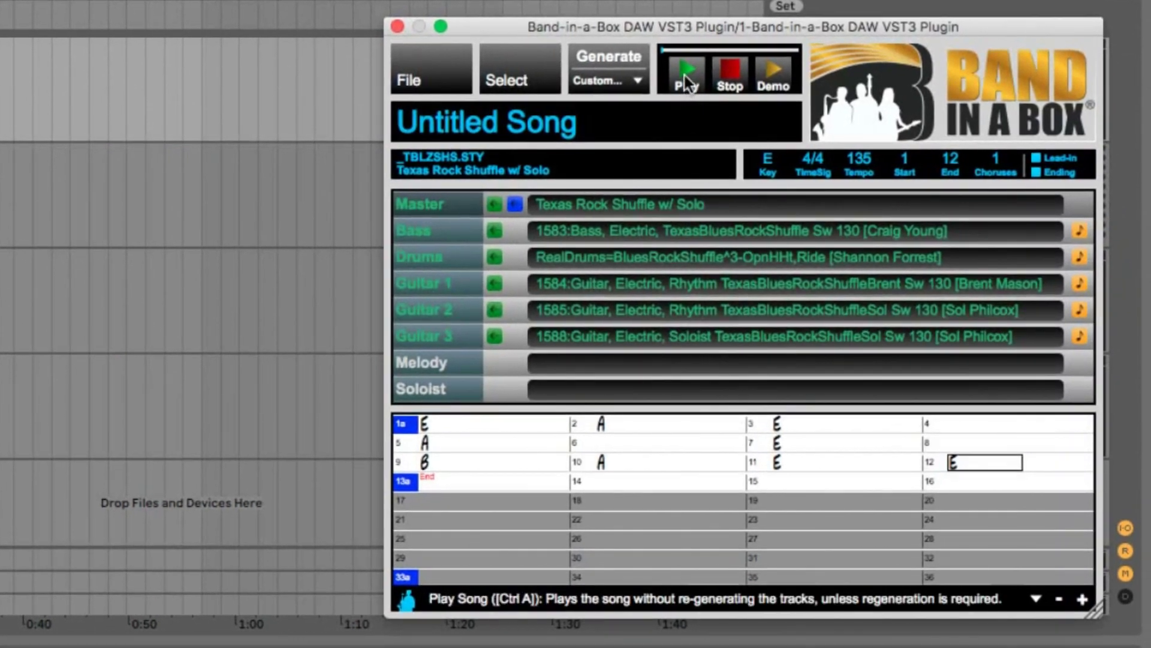
pyautogui.click(684, 73)
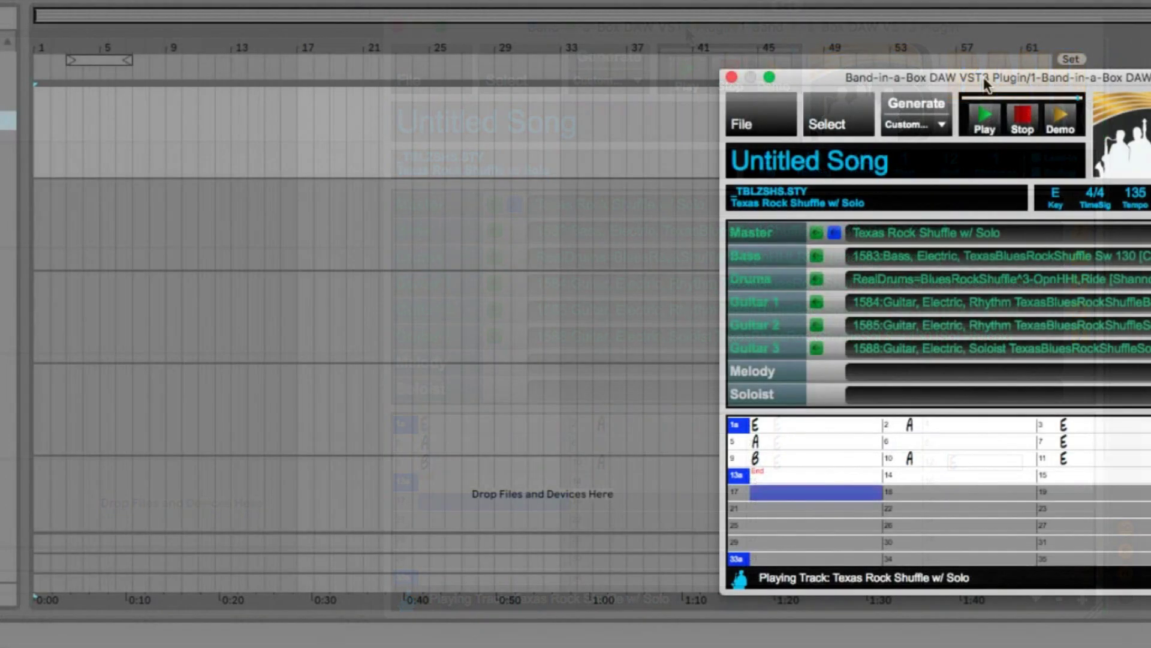
# Place the individual generated audio tracks from Master into the arrangement at bar 1, starting on the 3 Audio track, and start playback in Live
pyautogui.moveTo(684, 27); pyautogui.dragTo(448, 32)
pyautogui.moveTo(780, 82); pyautogui.dragTo(686, 80)
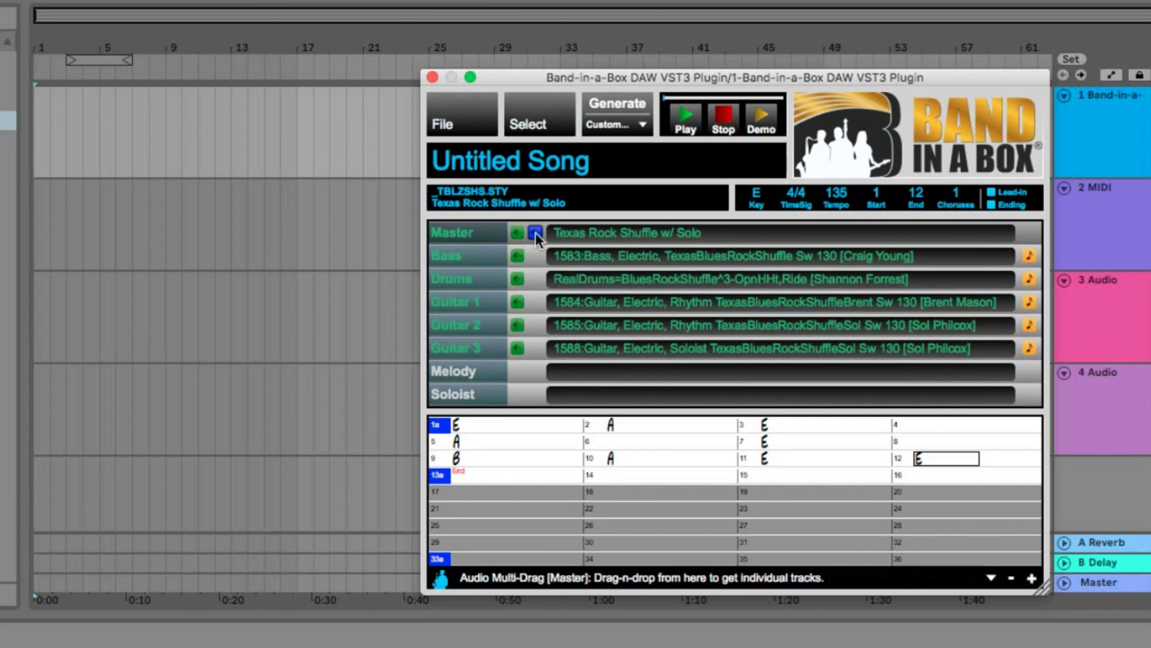
pyautogui.moveTo(535, 232); pyautogui.dragTo(34, 286)
pyautogui.click(469, 46)
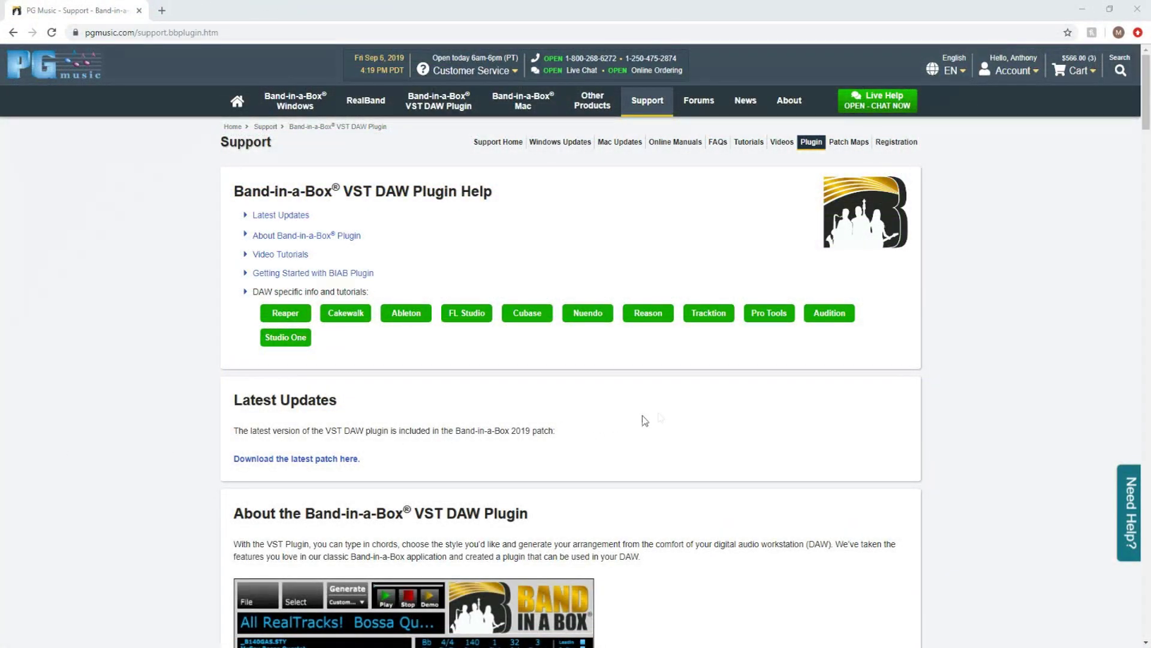
# Look through the Band-in-a-Box VST DAW Plugin Help page on the PG Music website in the browser
pyautogui.moveTo(1147, 88); pyautogui.dragTo(1143, 202)
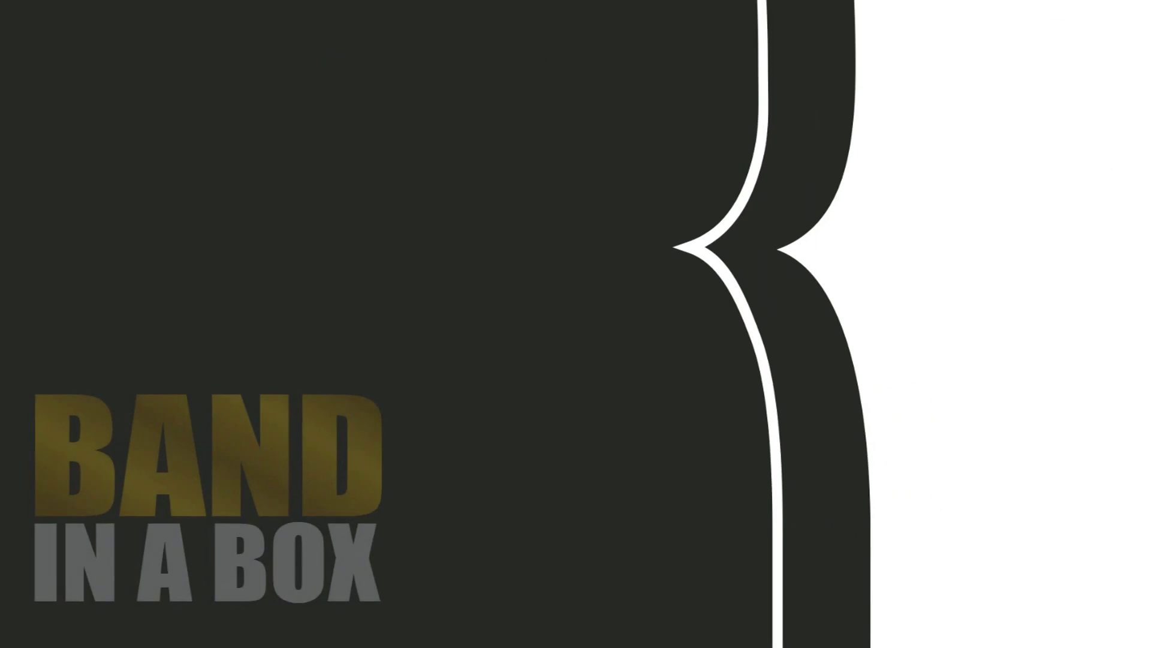